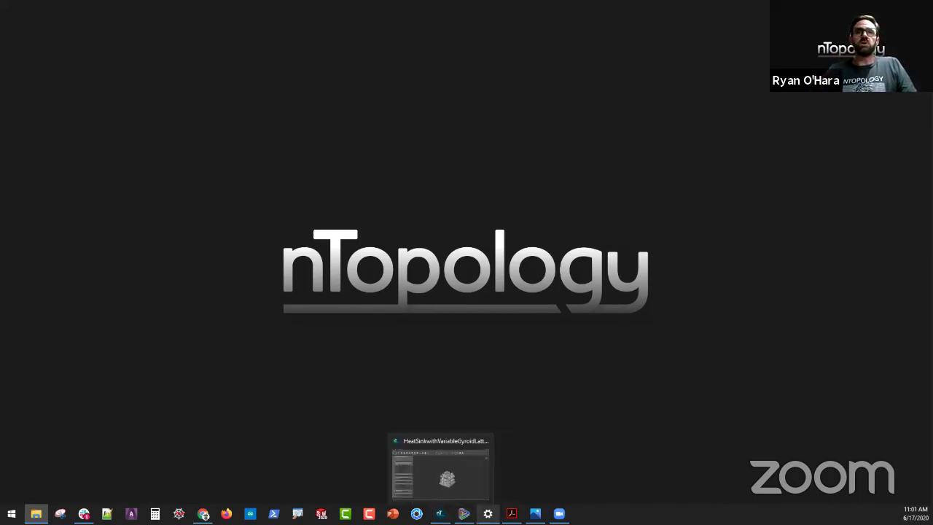
Switch to nTop Platform and examine the variable gyroid heat sink along with the notebook's input parameters and build steps.
left_click(439, 513)
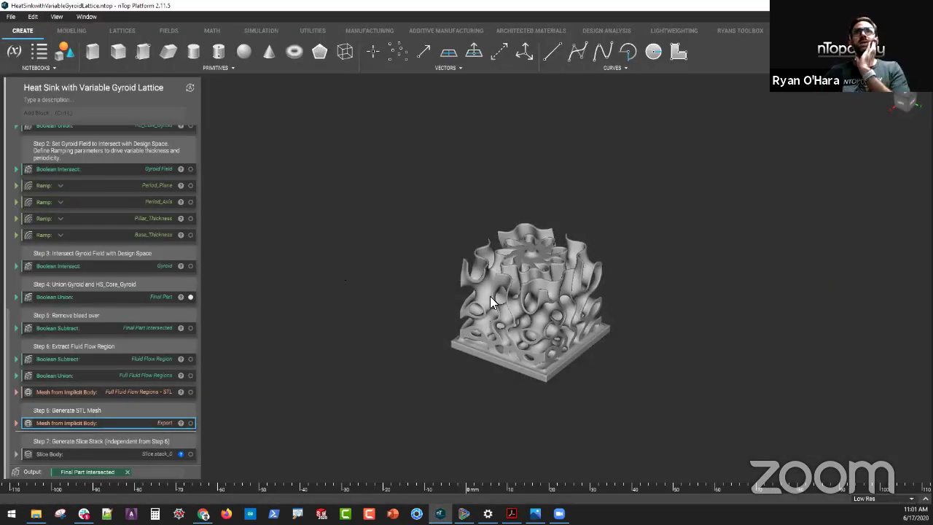
scroll(498, 296, "up", 5)
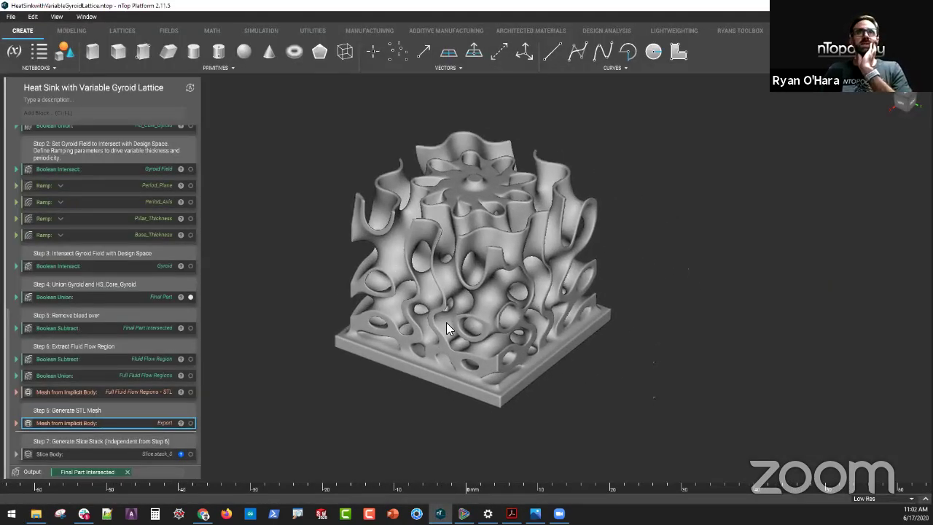
scroll(135, 288, "up", 6)
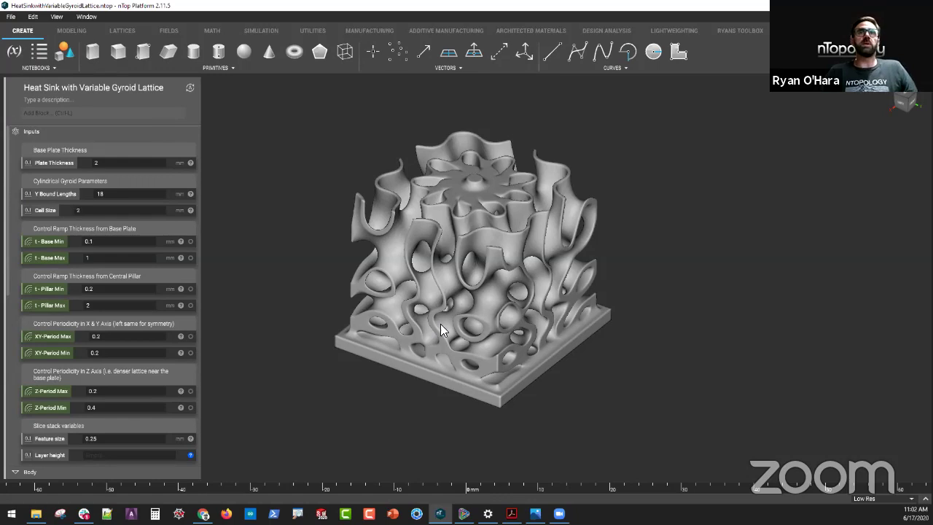
middle_click_drag(443, 316, 436, 312)
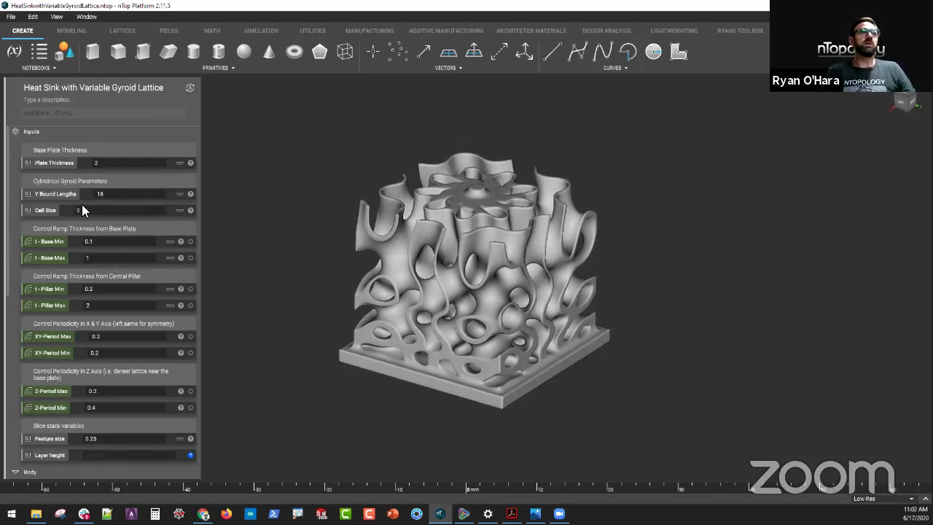
scroll(44, 197, "down", 5)
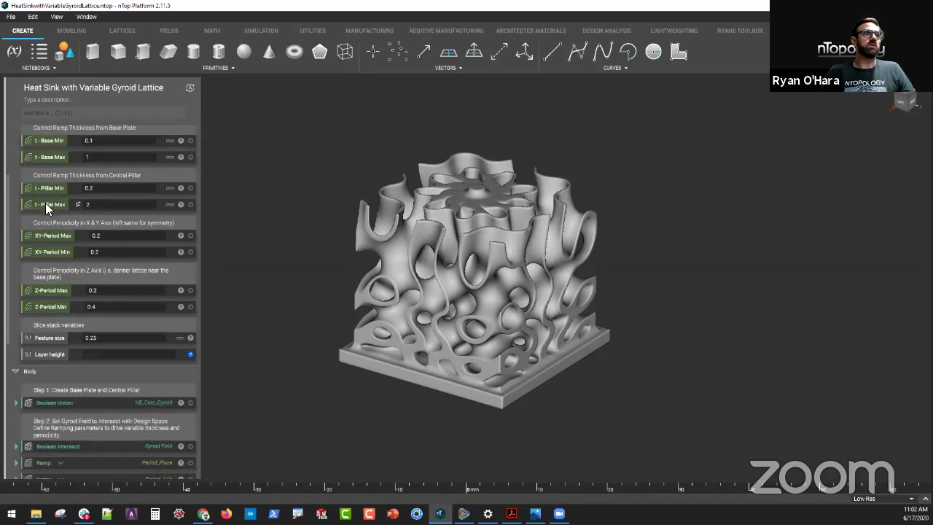
scroll(49, 208, "up", 3)
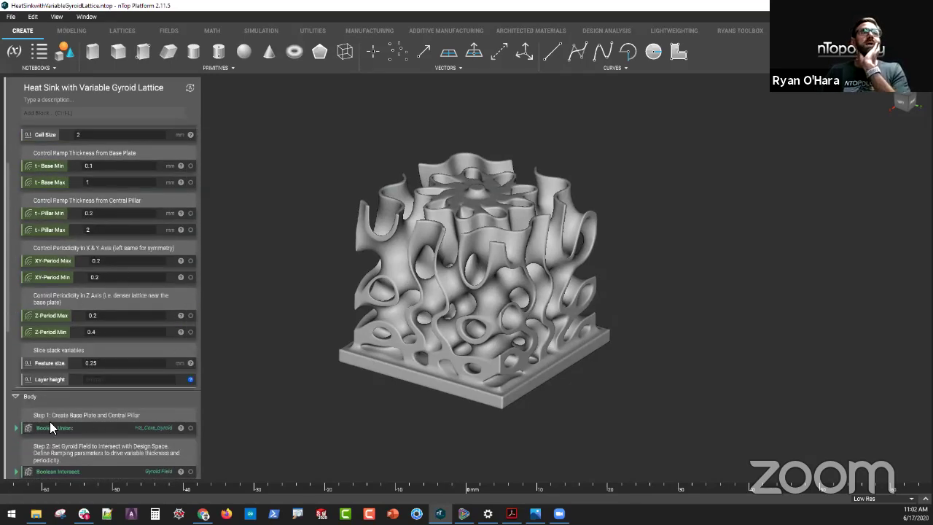
right_click_drag(366, 245, 320, 212)
scroll(77, 343, "down", 5)
scroll(86, 350, "down", 2)
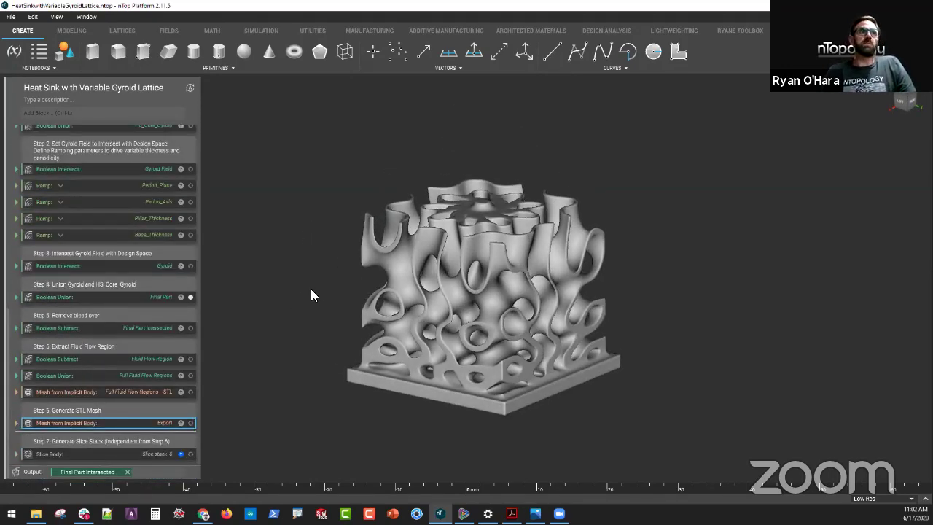
scroll(133, 304, "up", 15)
right_click_drag(340, 293, 396, 284)
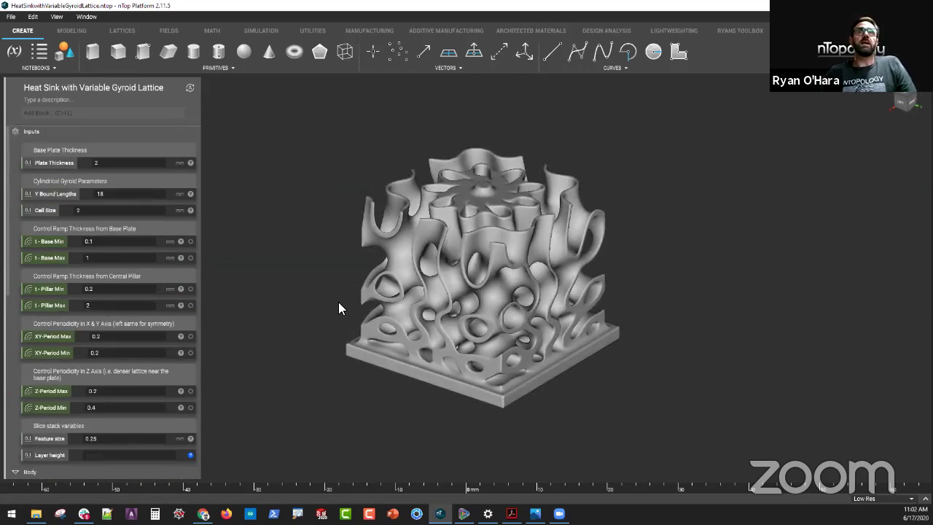
right_click_drag(479, 290, 450, 308)
scroll(450, 308, "up", 2)
scroll(449, 310, "down", 2)
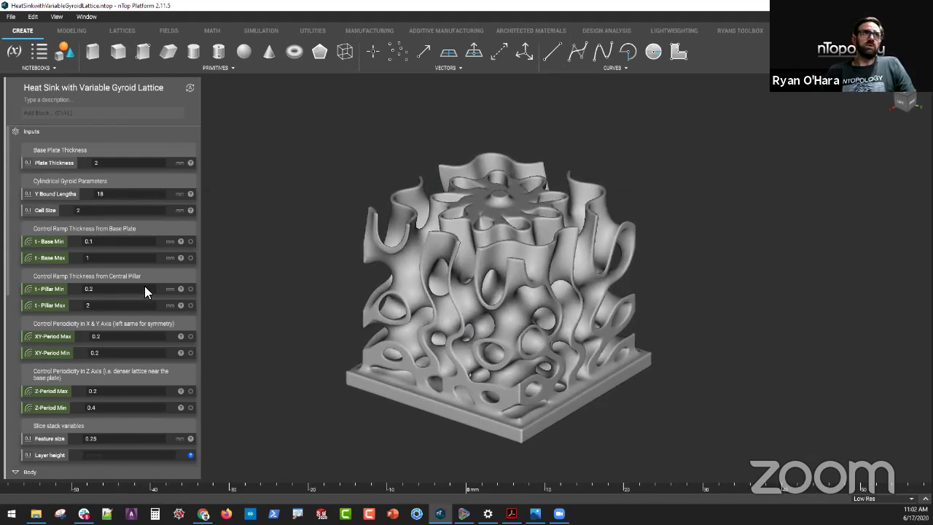
Set the cylindrical gyroid's Y Bound Lengths to 36 mm and inspect the denser heat sink lattice.
left_click(117, 194)
type("36")
key("Return")
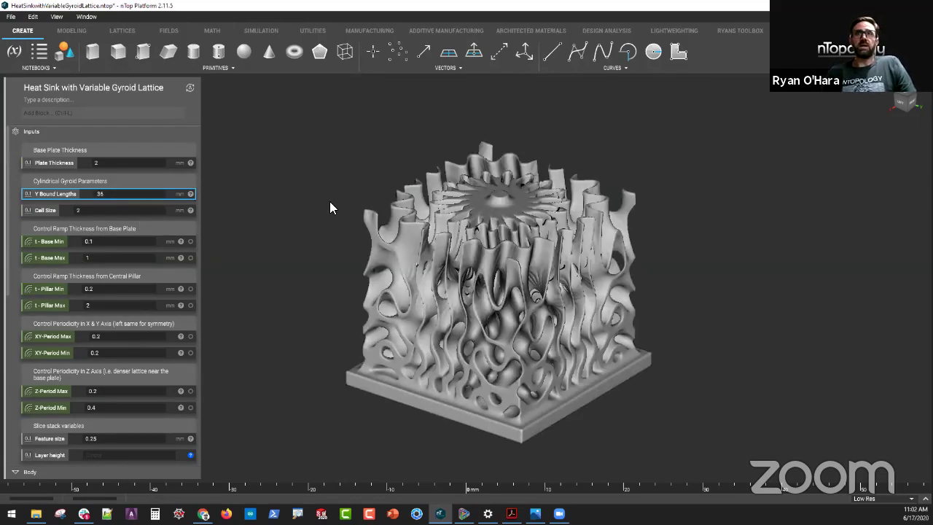
right_click_drag(330, 204, 368, 336)
right_click_drag(463, 300, 475, 367)
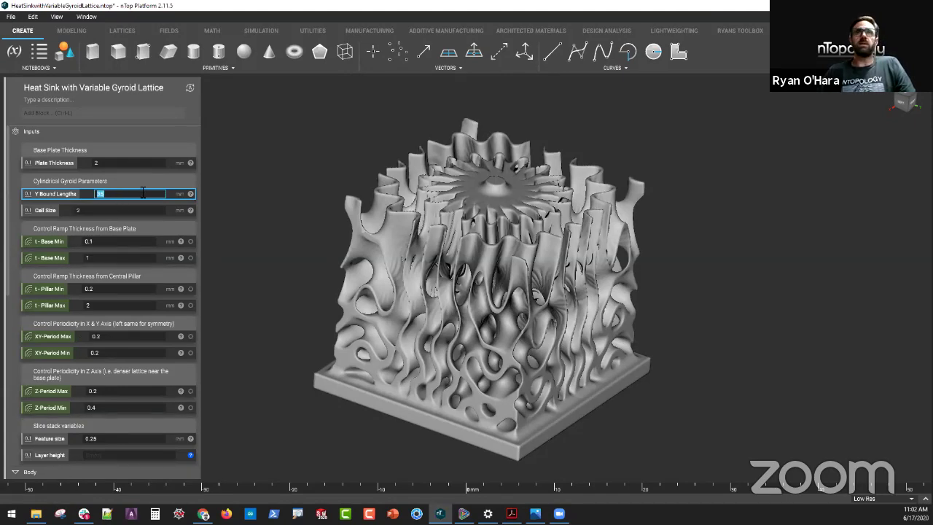
Expand the Full Fluid Flow Regions - STL mesh block and move its Boolean Union out of the Body input.
scroll(96, 412, "down", 10)
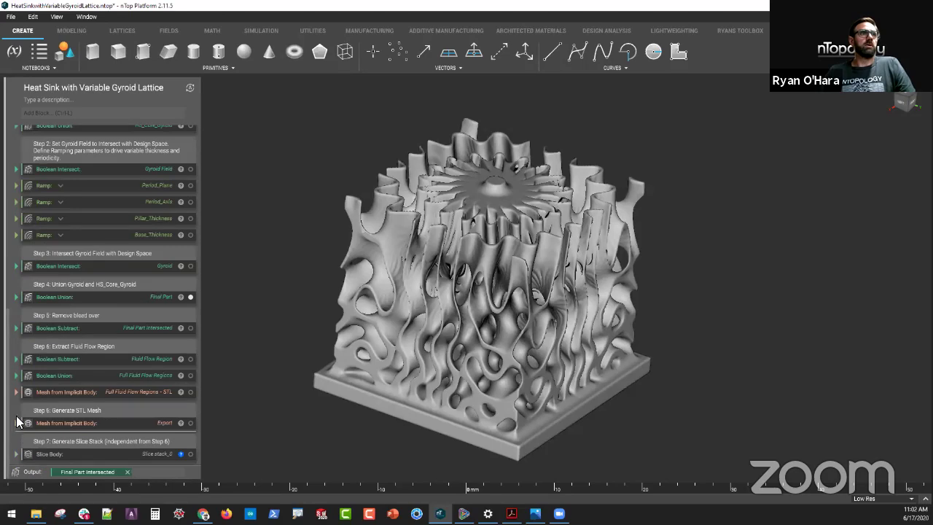
double_click(36, 396)
left_click_drag(72, 406, 73, 440)
scroll(64, 345, "up", 10)
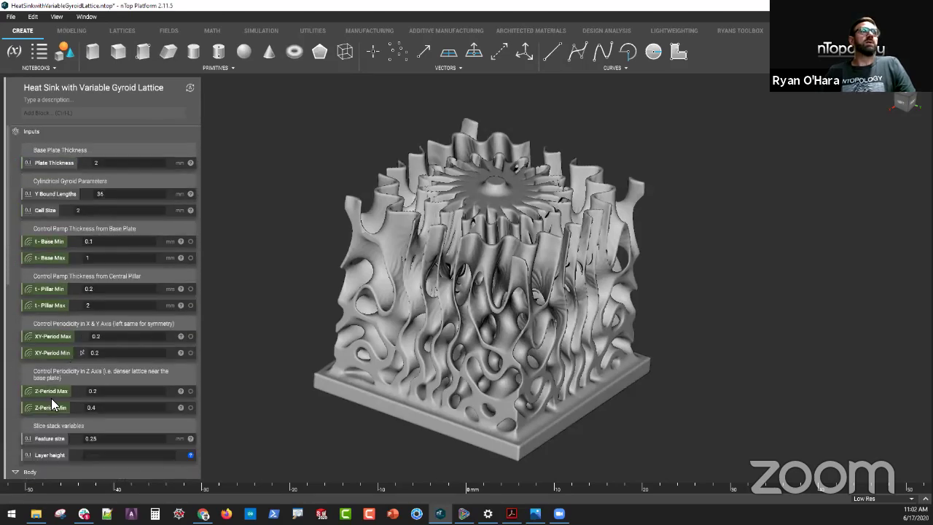
Set the cylindrical gyroid's Y Bound Lengths to 18 mm.
double_click(111, 193)
type("18")
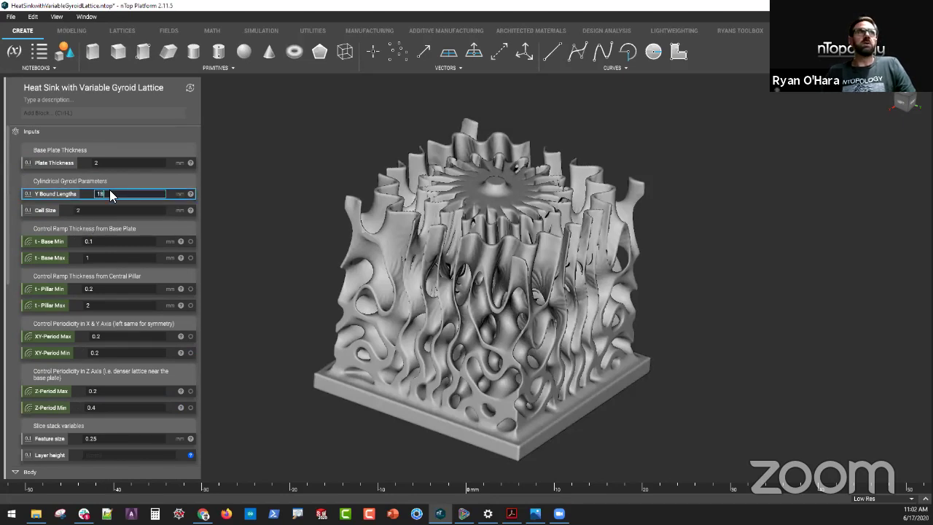
key("Return")
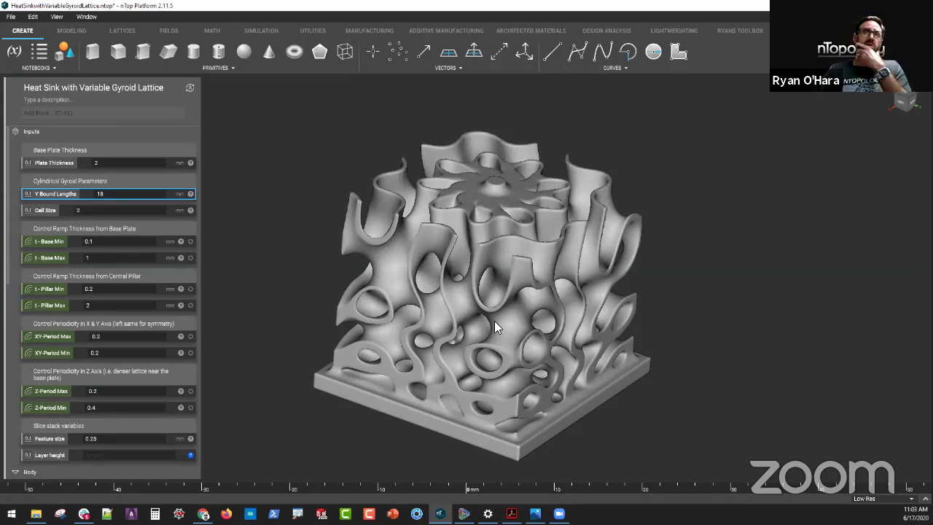
Show the Fluid Flow Region body from Step 6 together with the final part.
scroll(494, 321, "down", 1)
scroll(140, 298, "down", 10)
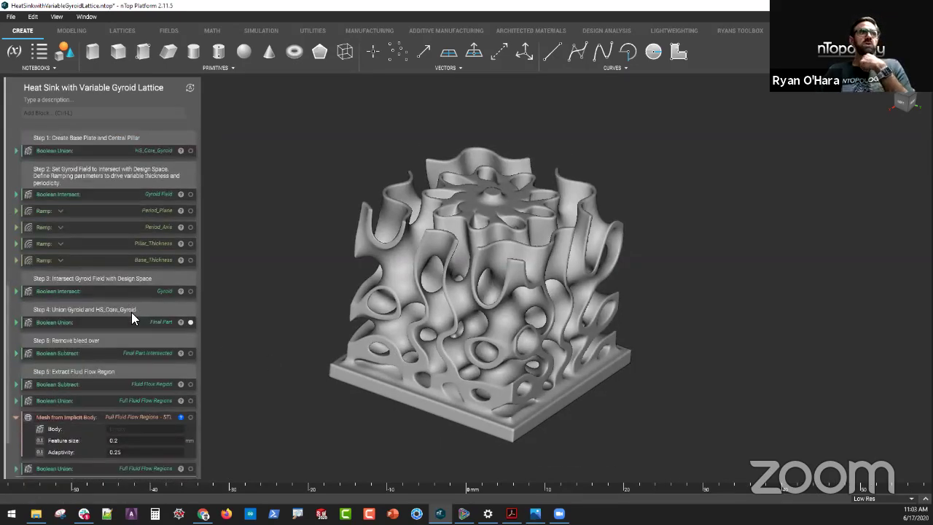
scroll(130, 307, "down", 3)
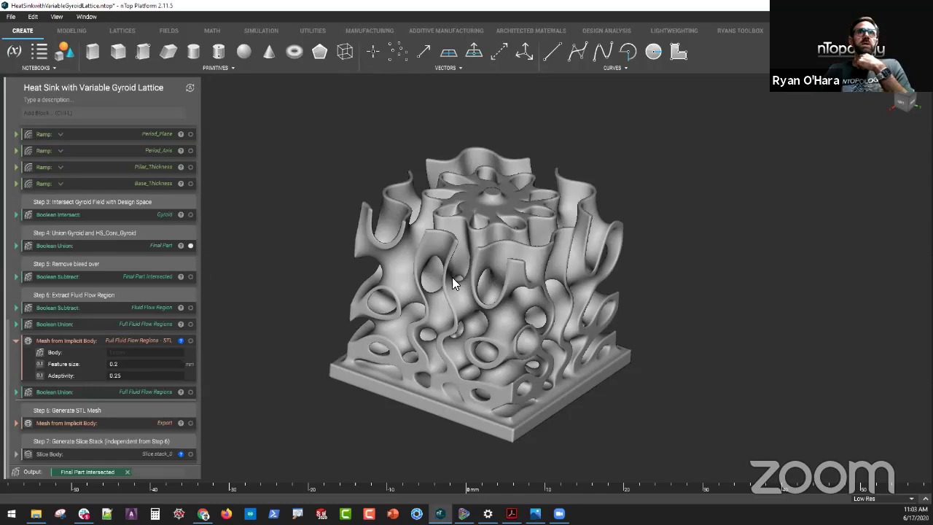
left_click(190, 308)
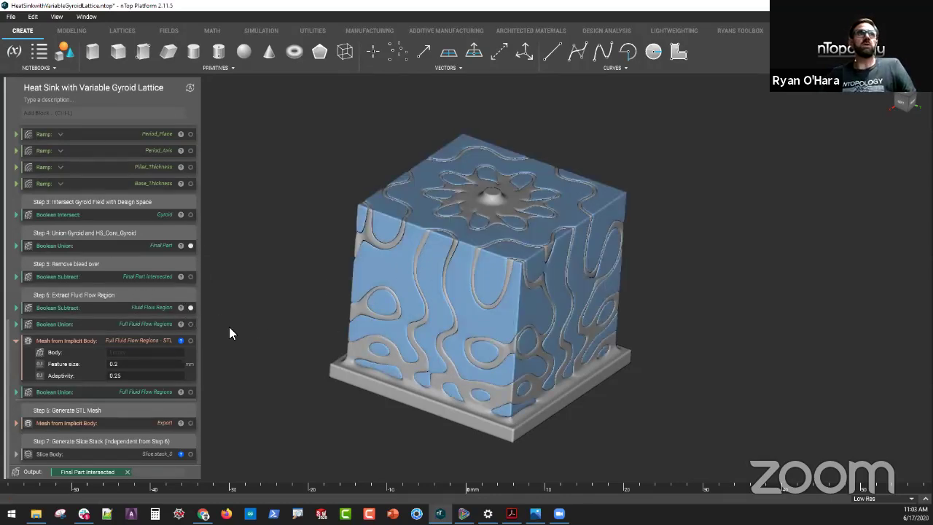
Display the Full Fluid Flow Regions union with the Final Part hidden, and inspect it from several sides, including the underside.
left_click(190, 324)
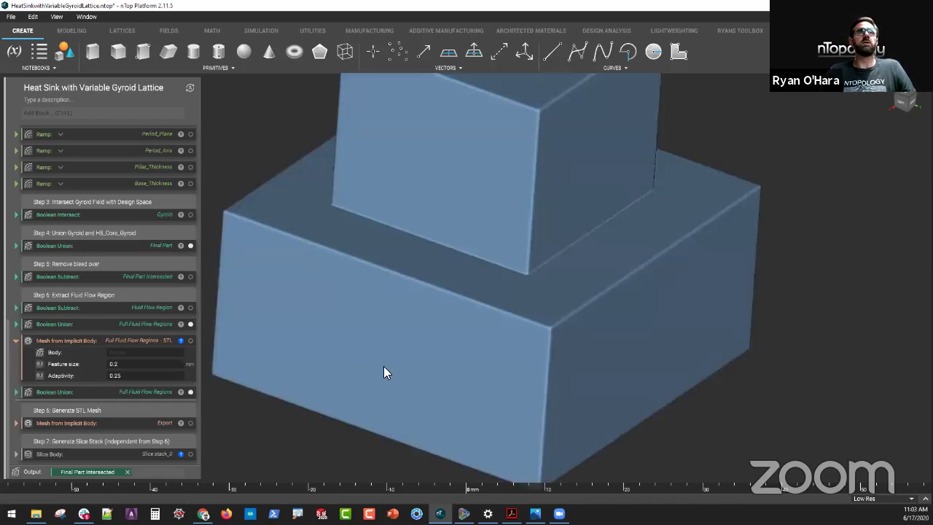
right_click_drag(377, 368, 268, 366)
left_click(190, 323)
left_click(190, 324)
left_click(190, 245)
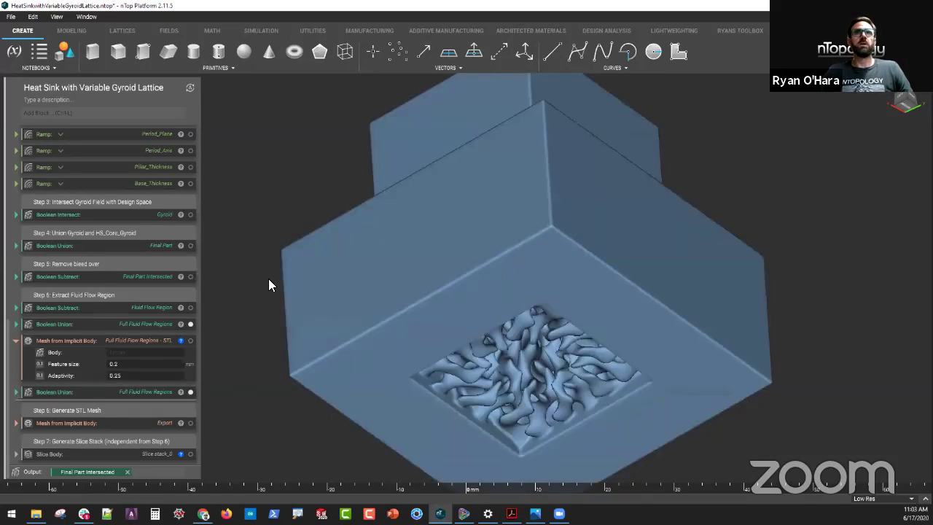
right_click_drag(400, 325, 412, 308)
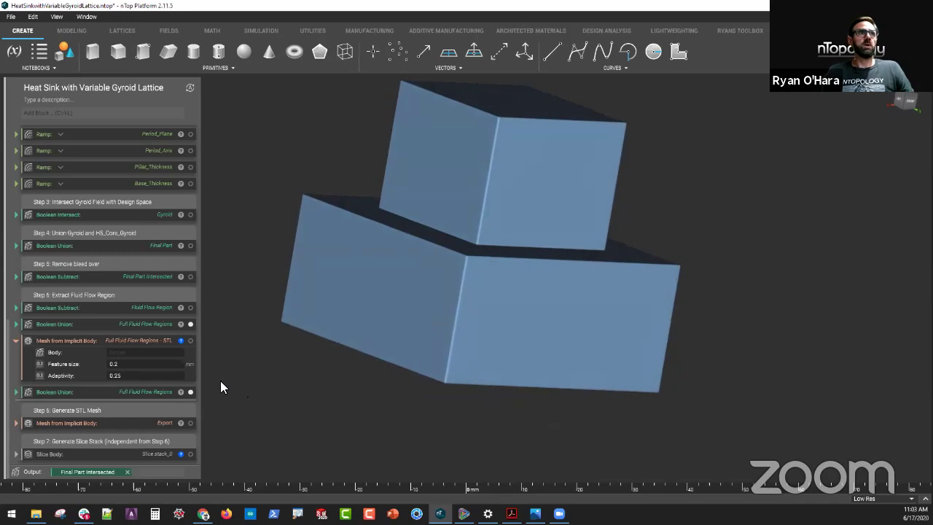
Assign the Full Fluid Flow Regions Boolean Union as the Body of the Full Fluid Flow Regions - STL mesh block.
left_click_drag(124, 392, 140, 356)
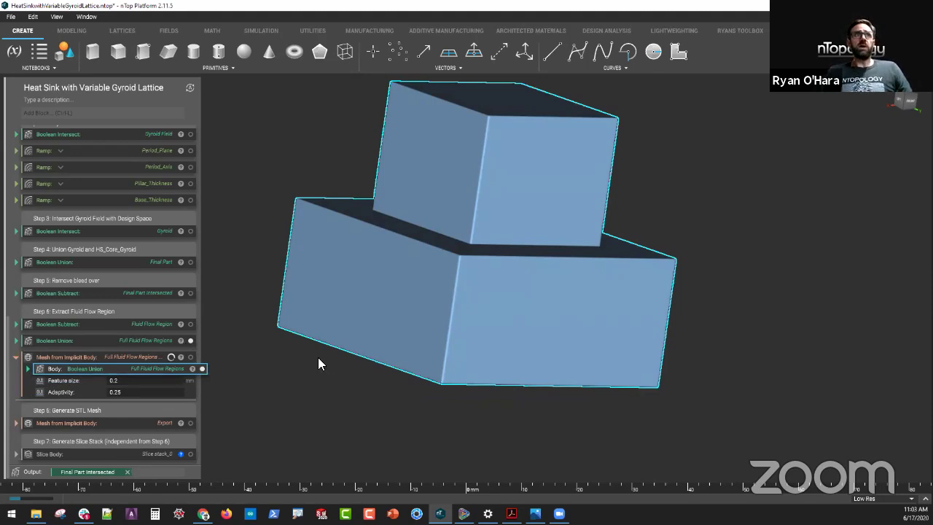
right_click_drag(314, 373, 321, 372)
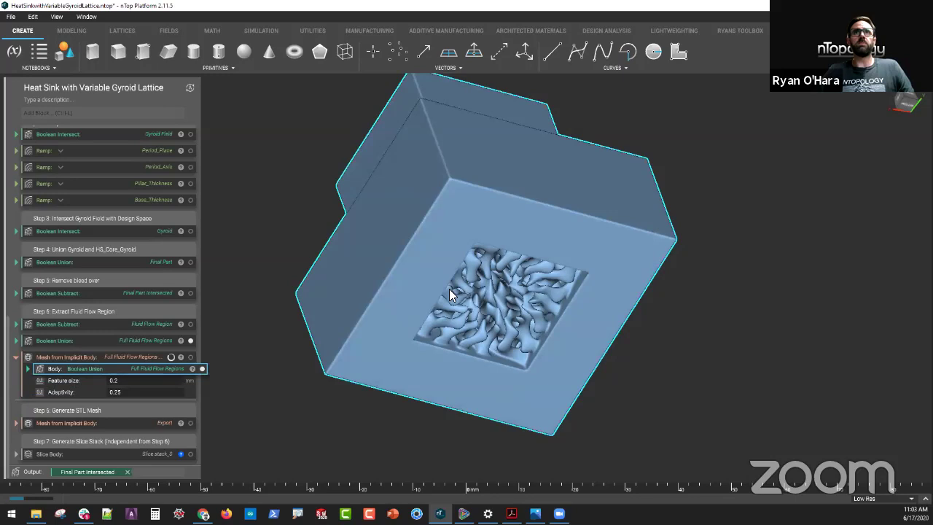
scroll(449, 291, "up", 1)
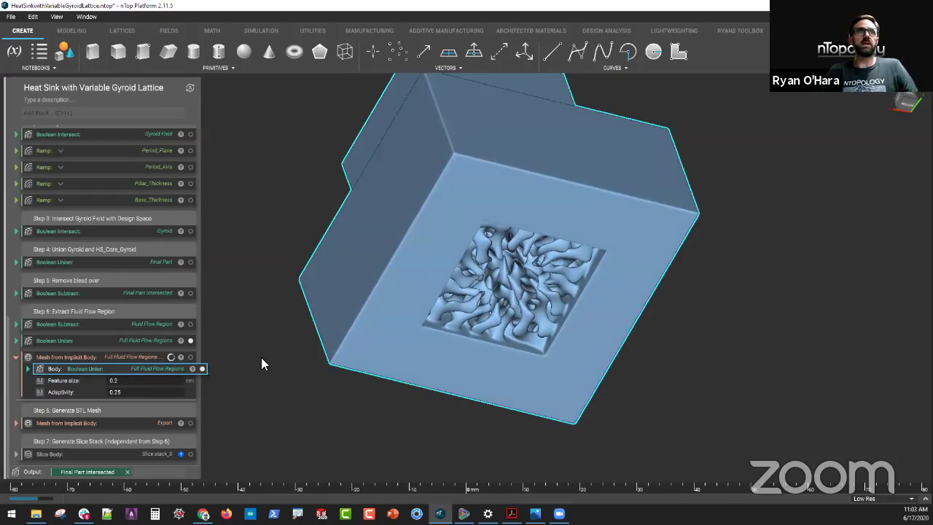
Hide the mesh block's source body, examine the fluid mesh inside the base opening, and bring up the mesh's export option.
left_click(202, 368)
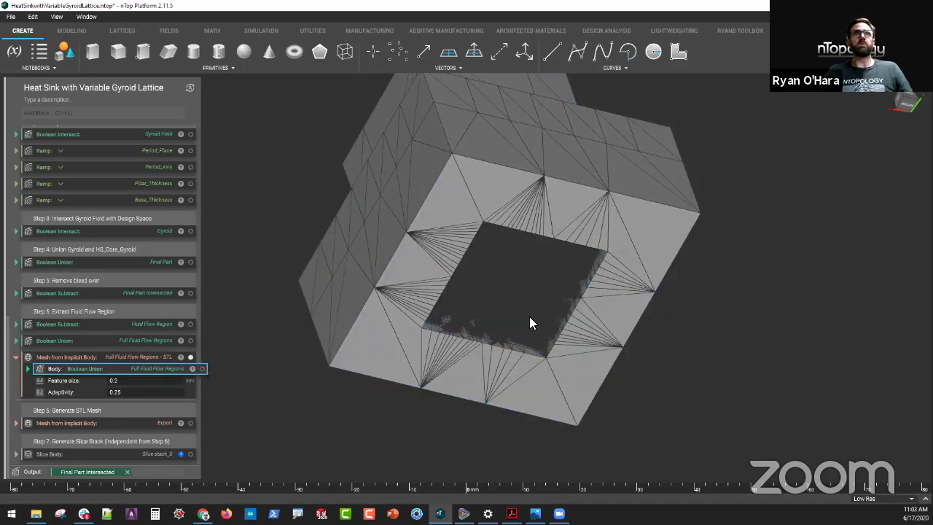
scroll(529, 316, "up", 5)
scroll(520, 322, "up", 4)
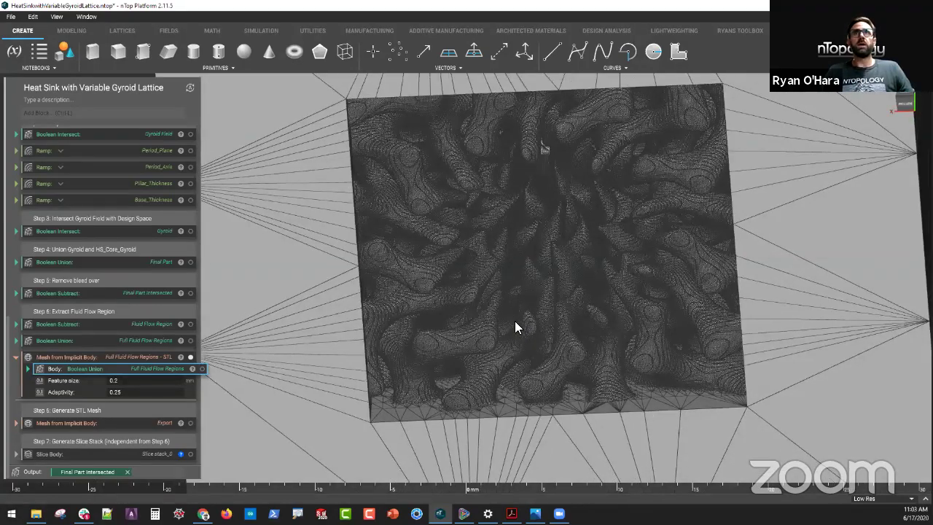
scroll(512, 320, "up", 3)
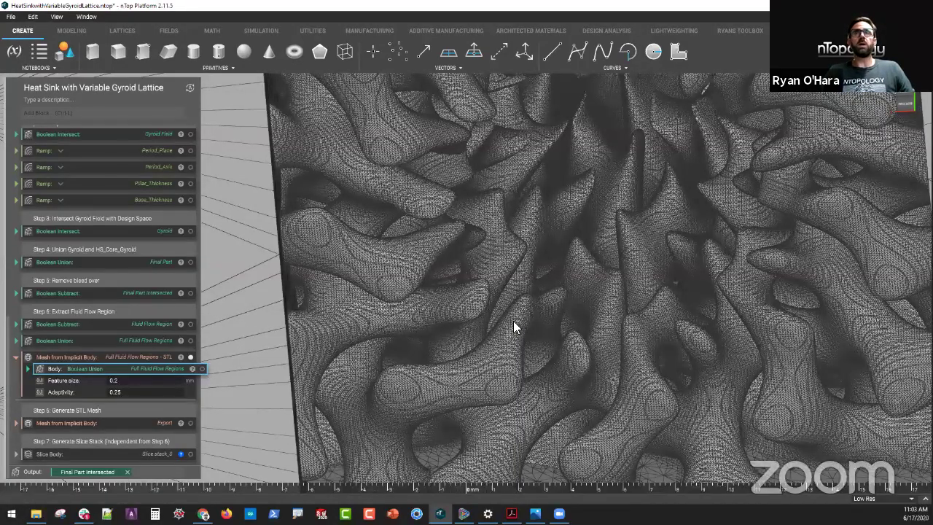
scroll(513, 321, "down", 2)
scroll(513, 322, "down", 2)
scroll(513, 322, "down", 1)
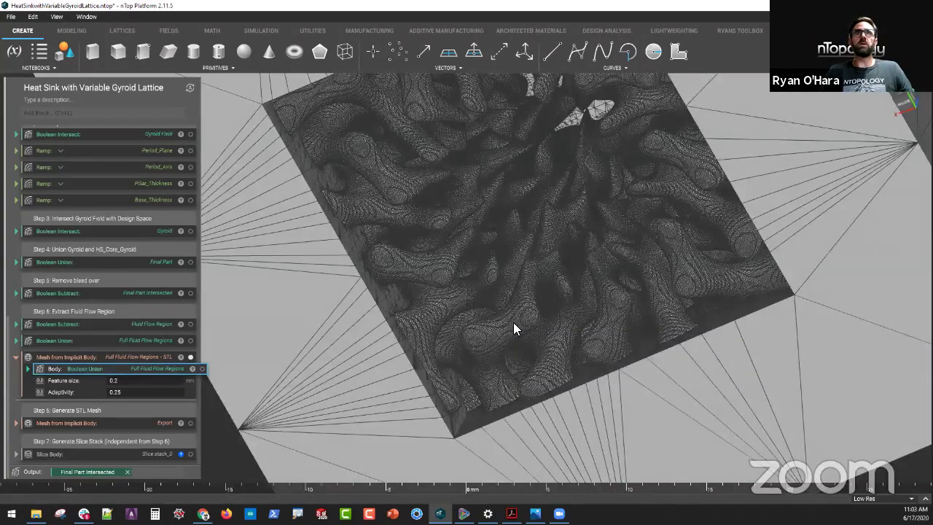
scroll(482, 316, "up", 2)
scroll(359, 254, "down", 1)
right_click_drag(390, 247, 386, 315)
scroll(395, 304, "down", 5)
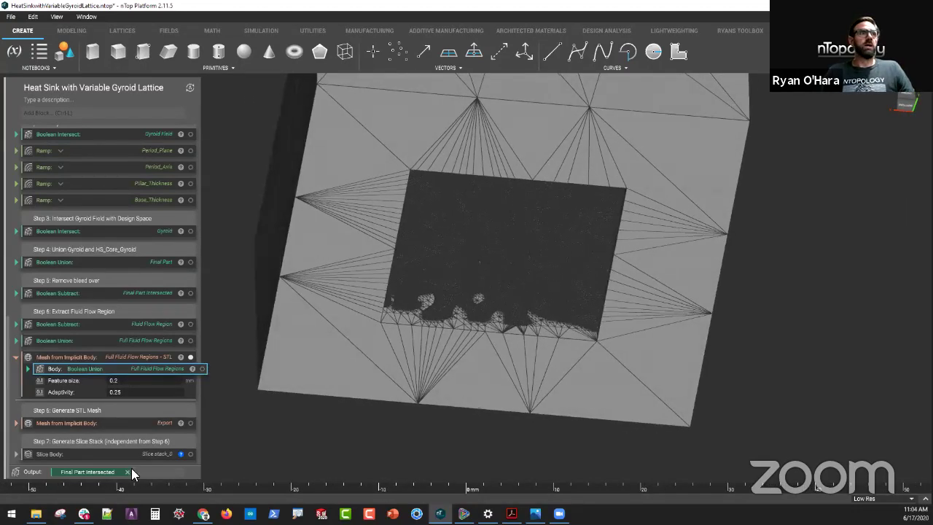
right_click(102, 362)
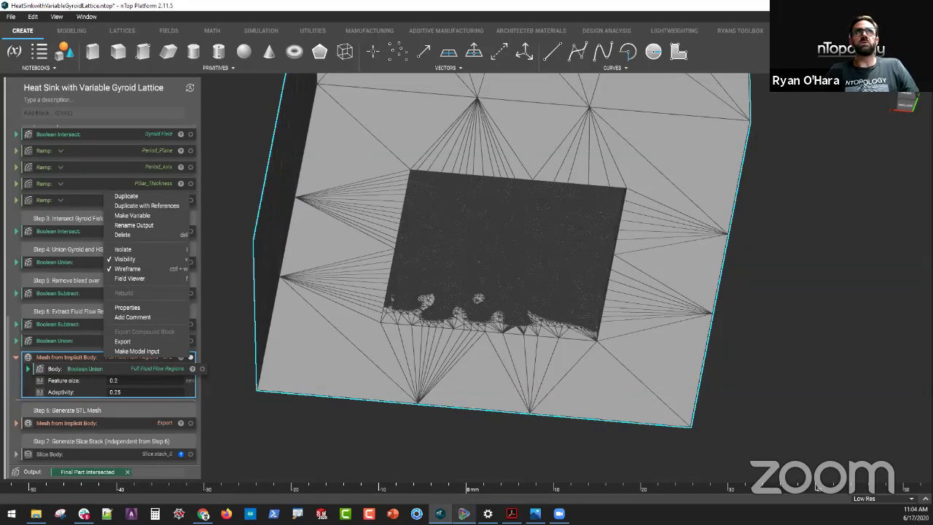
Switch to ANSYS Discovery Live and create an empty design document without saving the changes to FuelFluid_05.
left_click(464, 512)
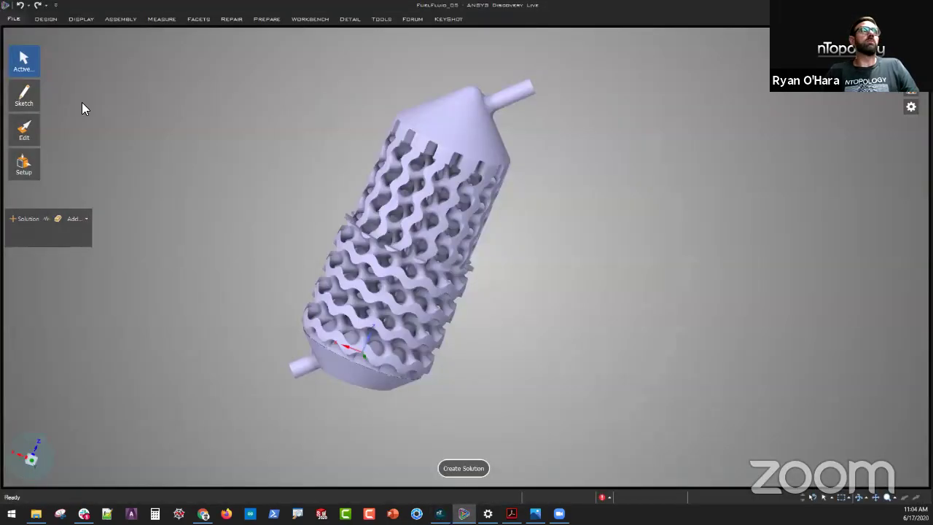
left_click(13, 19)
mouse_move(23, 60)
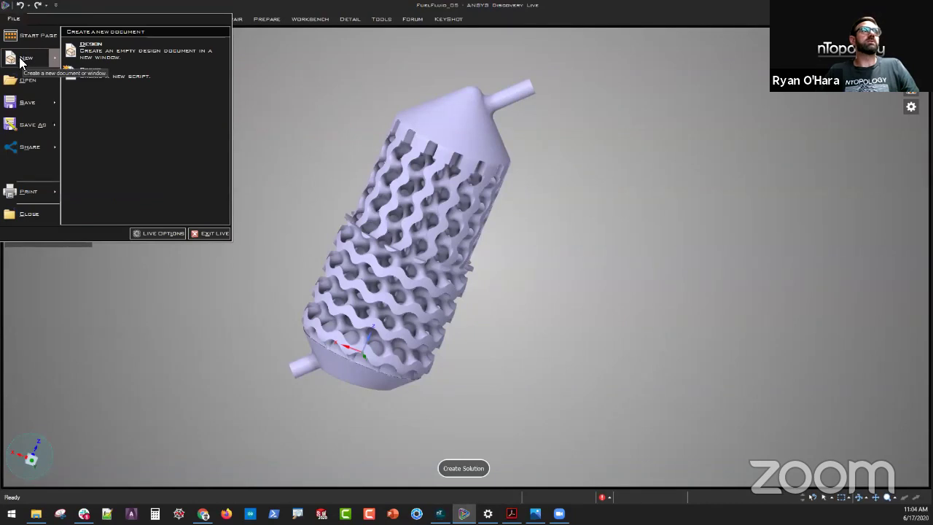
left_click(82, 51)
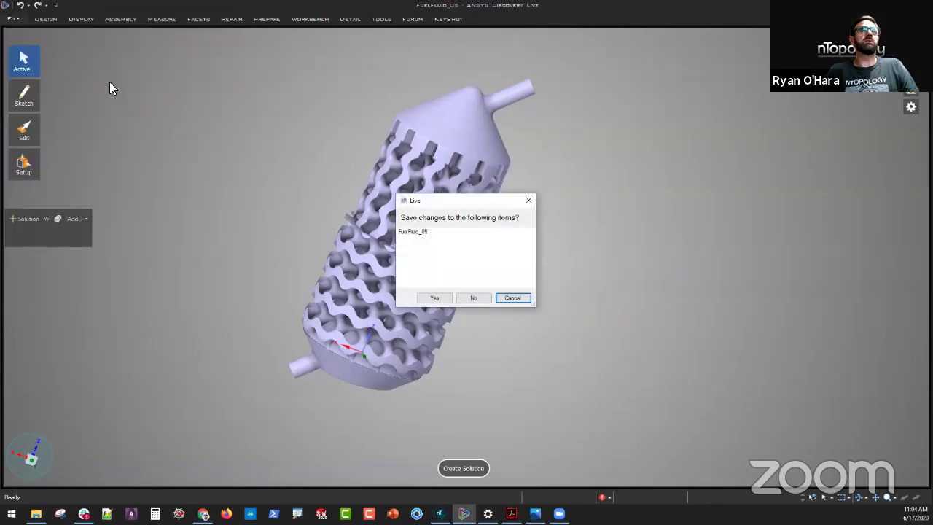
left_click(470, 298)
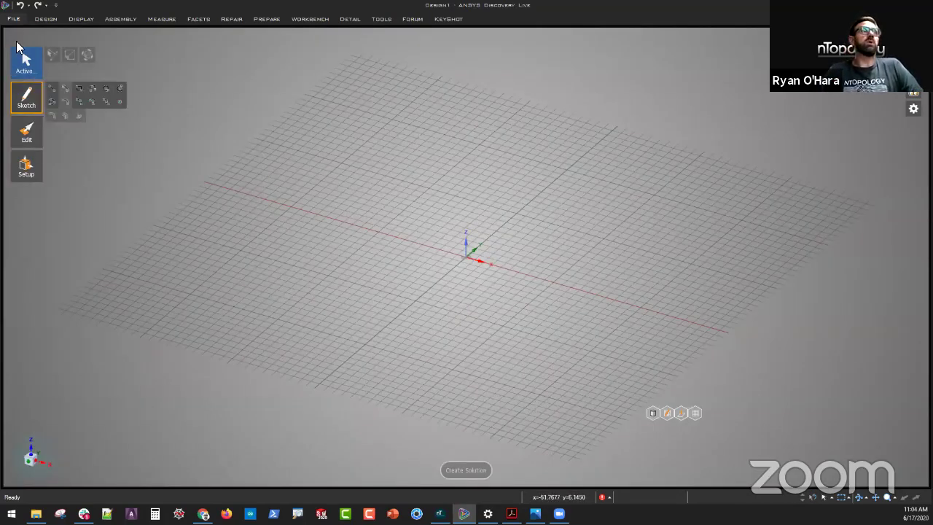
Open GyroidHeatsink18.obj from the HEX Demos folder.
left_click(18, 19)
left_click(29, 78)
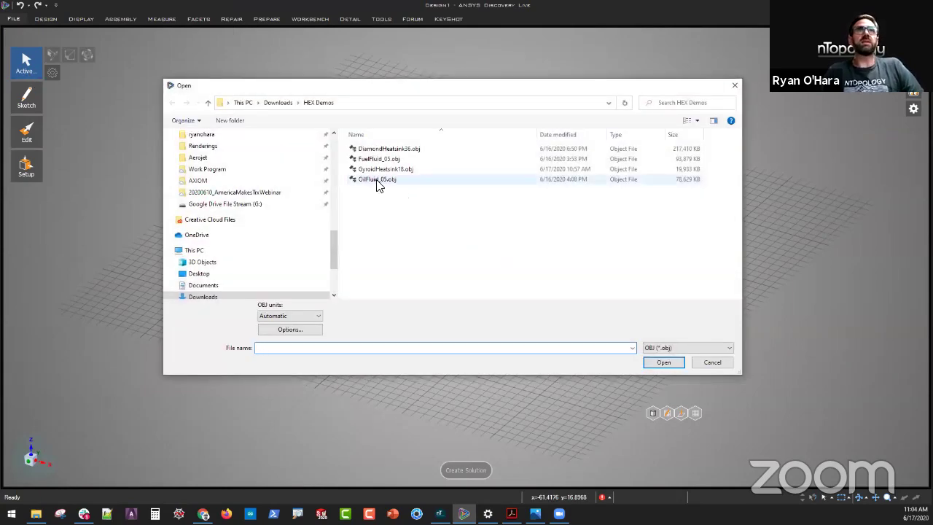
left_click(379, 170)
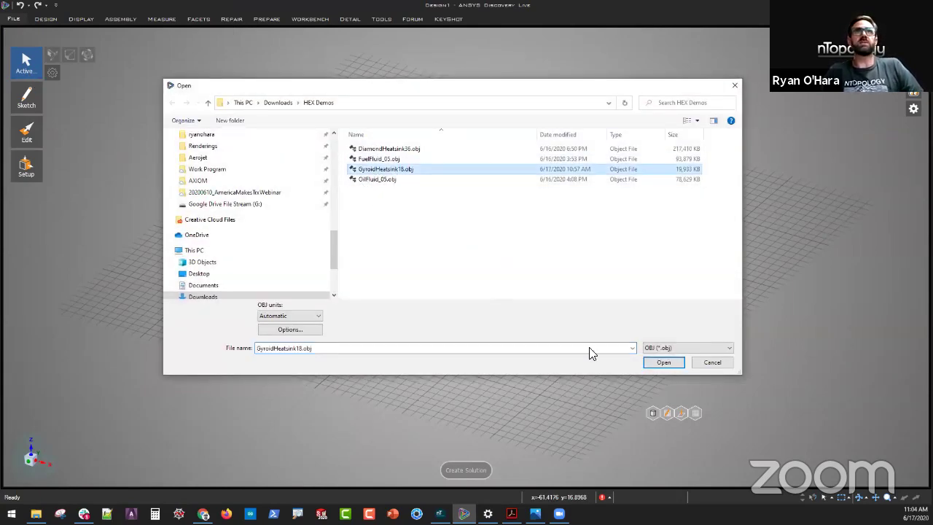
left_click(650, 364)
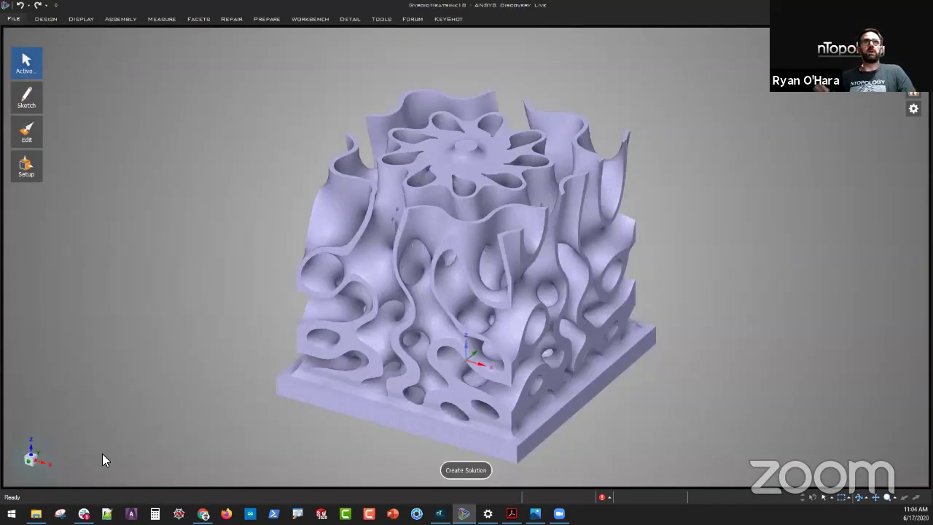
Switch to nTop Platform and export the Full Fluid Flow Regions - STL mesh as Fluid-GyroidHeatsink18.obj in the HEX Demos folder.
left_click(13, 18)
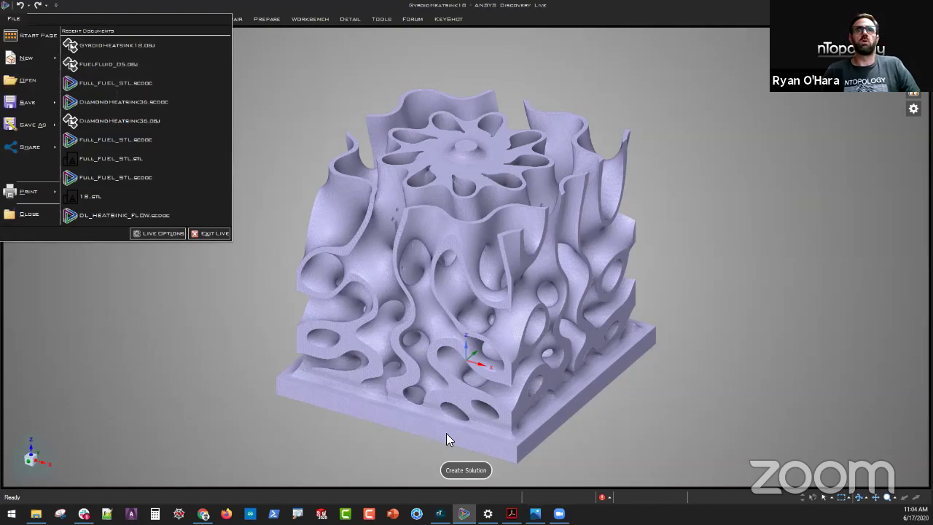
left_click(439, 513)
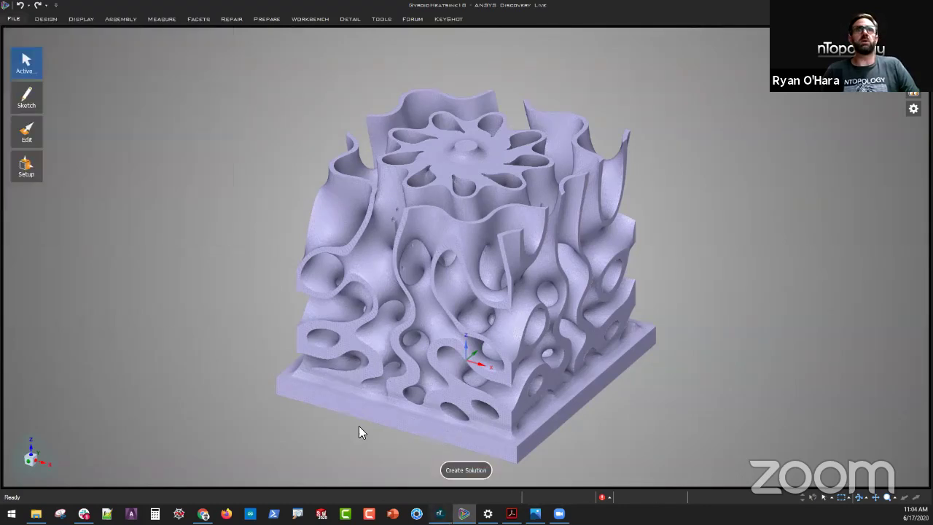
right_click(136, 357)
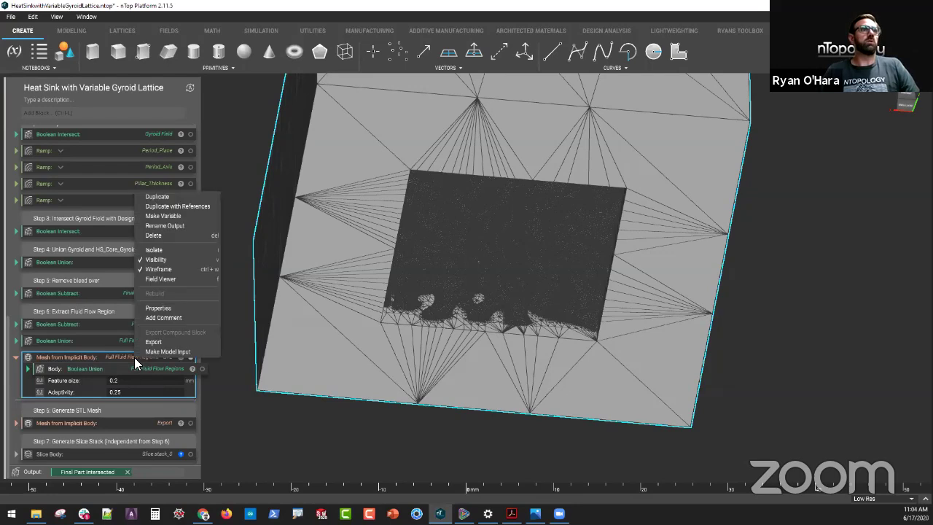
left_click(174, 341)
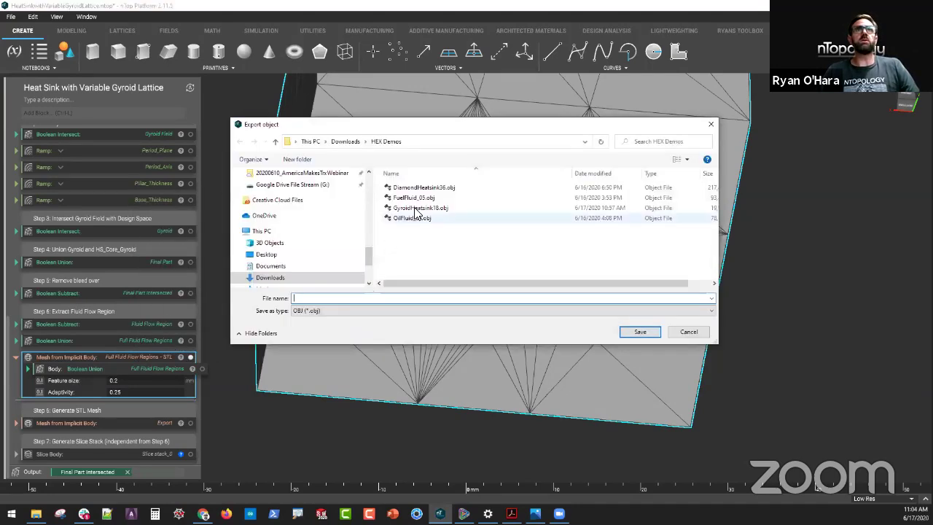
left_click(421, 208)
double_click(357, 299)
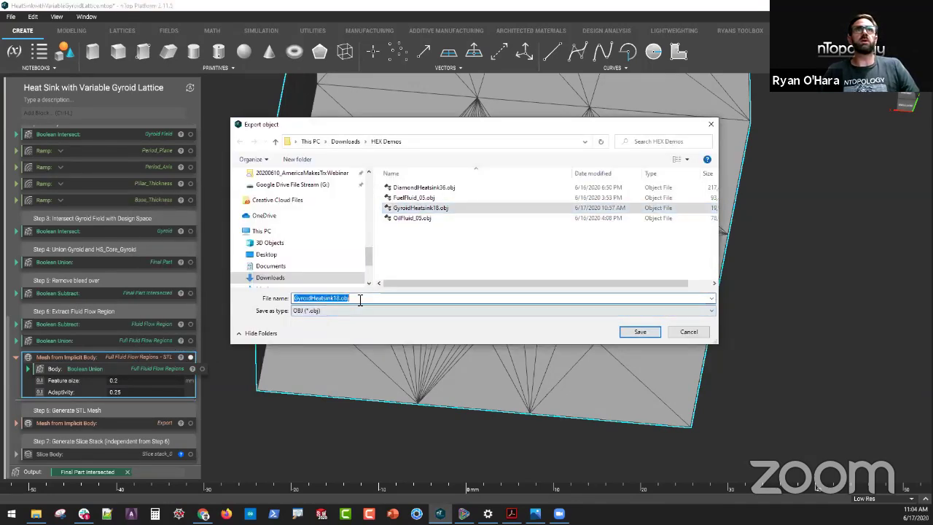
left_click(359, 299)
key("Home")
type("Fluid")
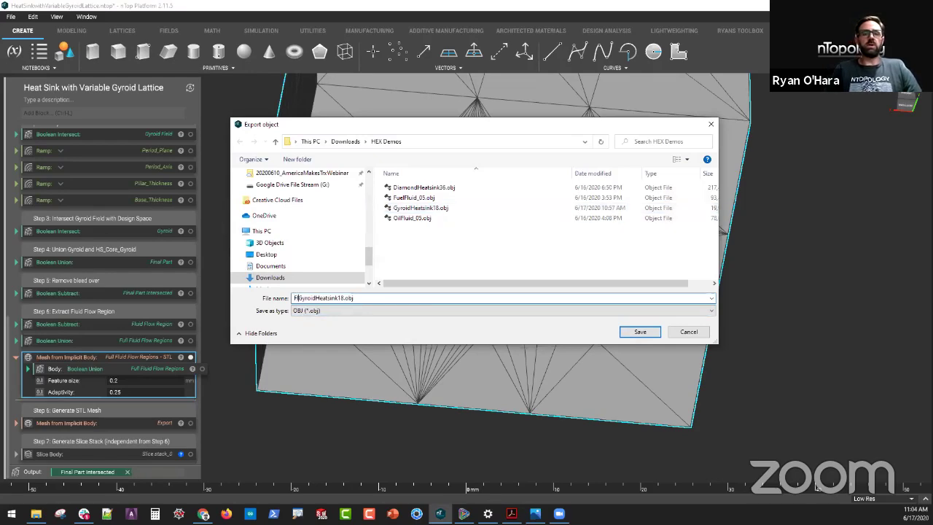
type("-")
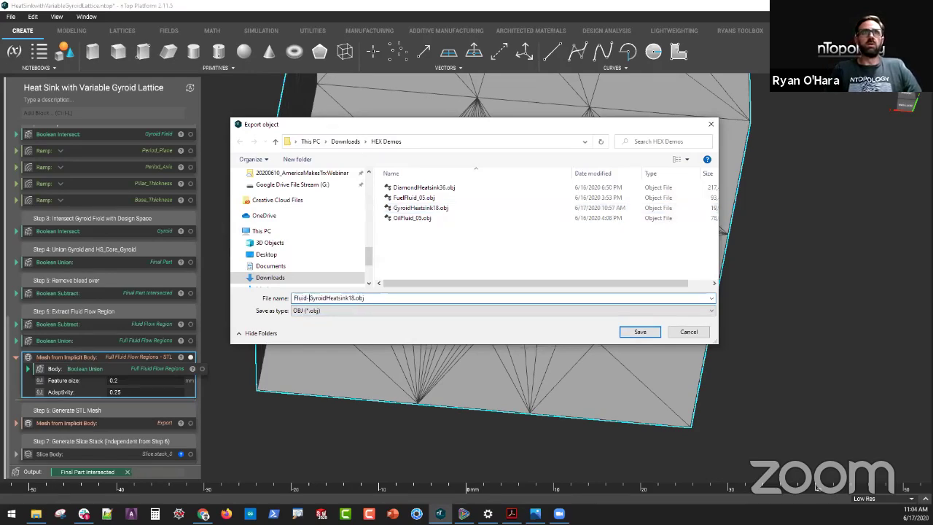
key("Return")
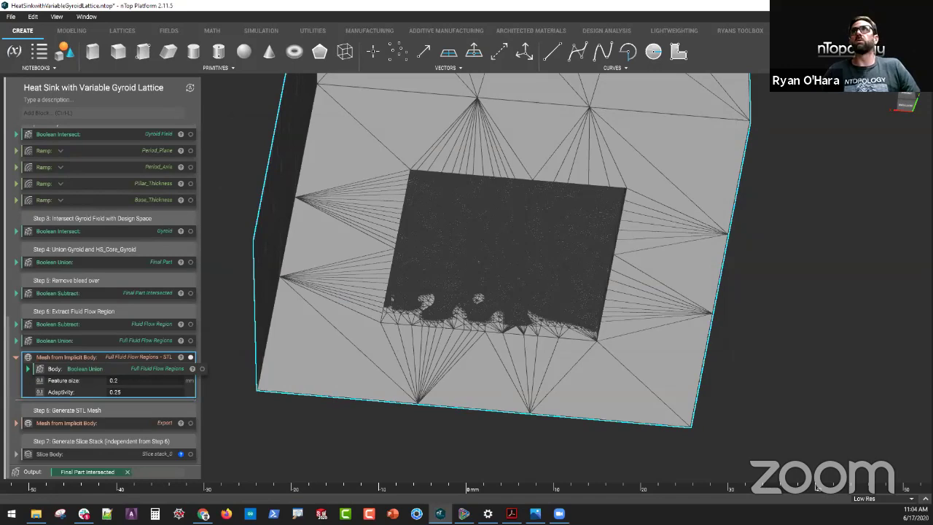
Switch to ANSYS Discovery Live and open Fluid-GyroidHeatsink18.obj without saving the changes to GyroidHeatsink18.
left_click(464, 513)
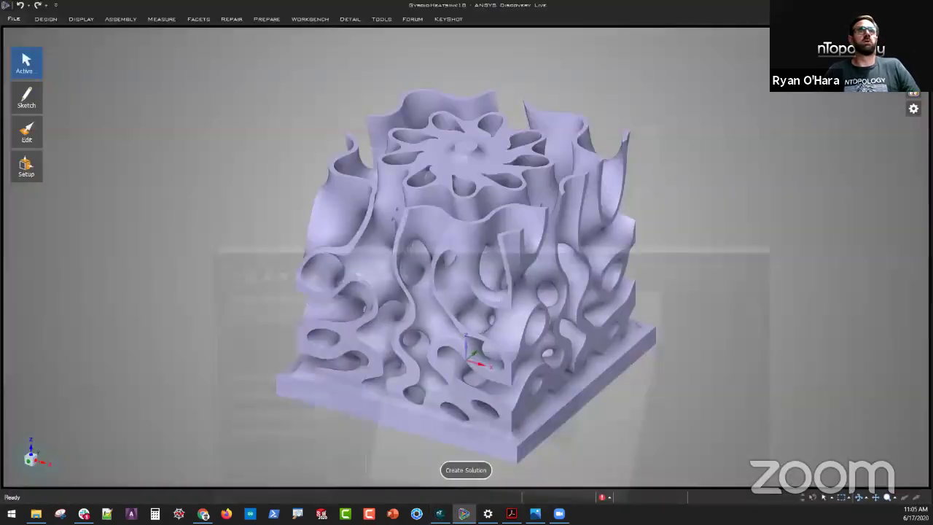
left_click(13, 19)
mouse_move(35, 56)
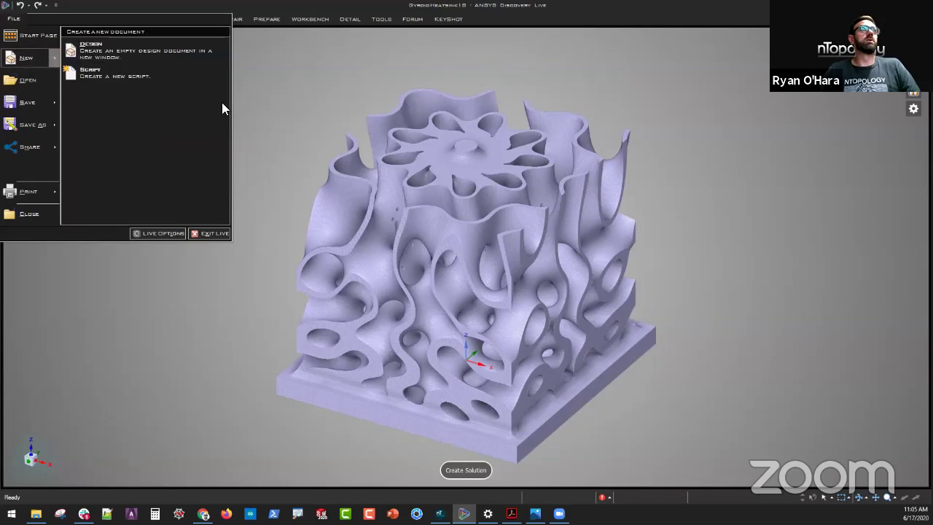
left_click(253, 113)
left_click(9, 22)
left_click(29, 80)
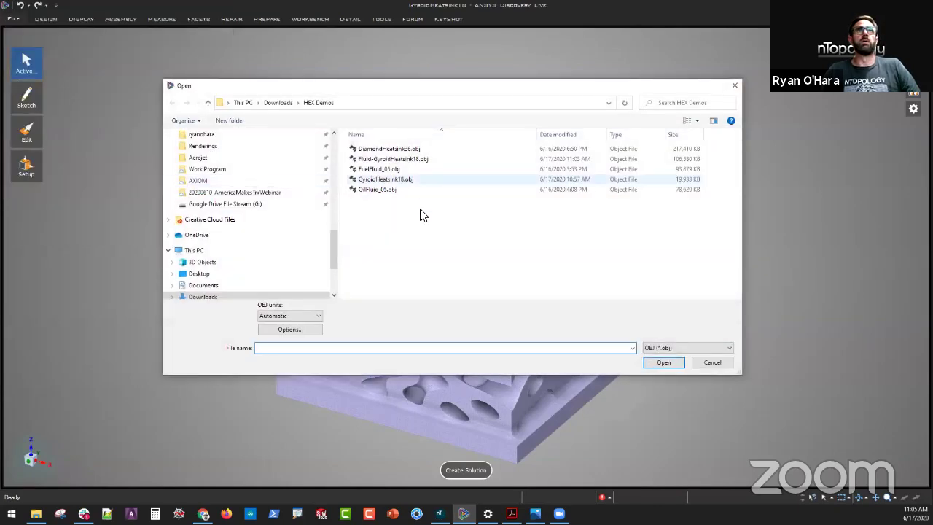
scroll(332, 249, "up", 10)
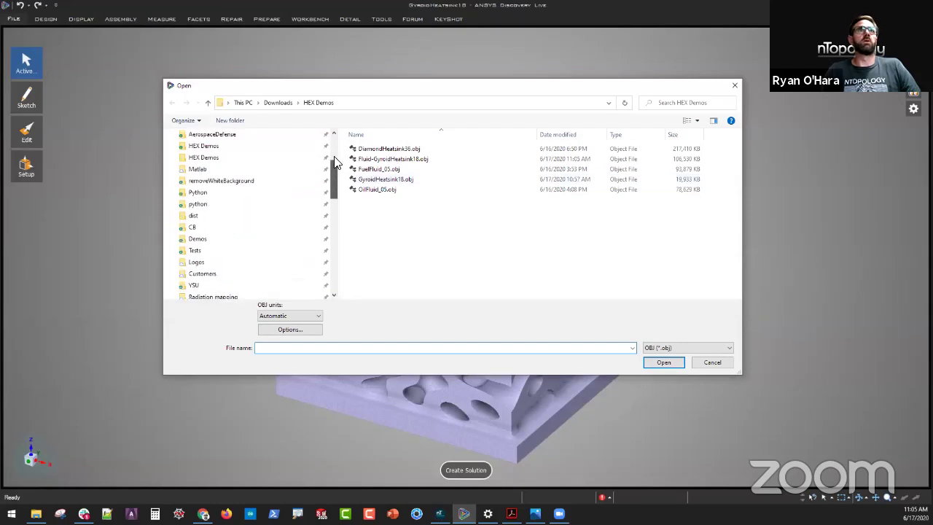
left_click(400, 159)
left_click(662, 363)
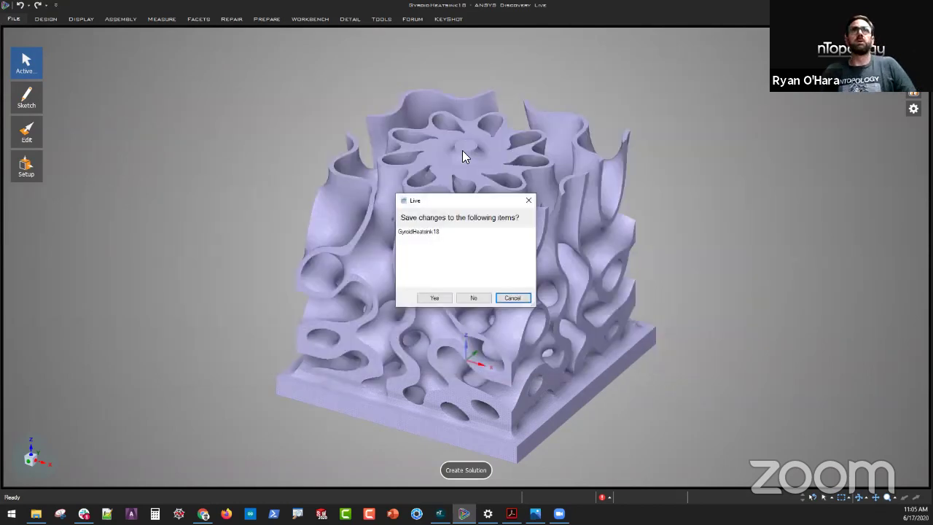
left_click(475, 297)
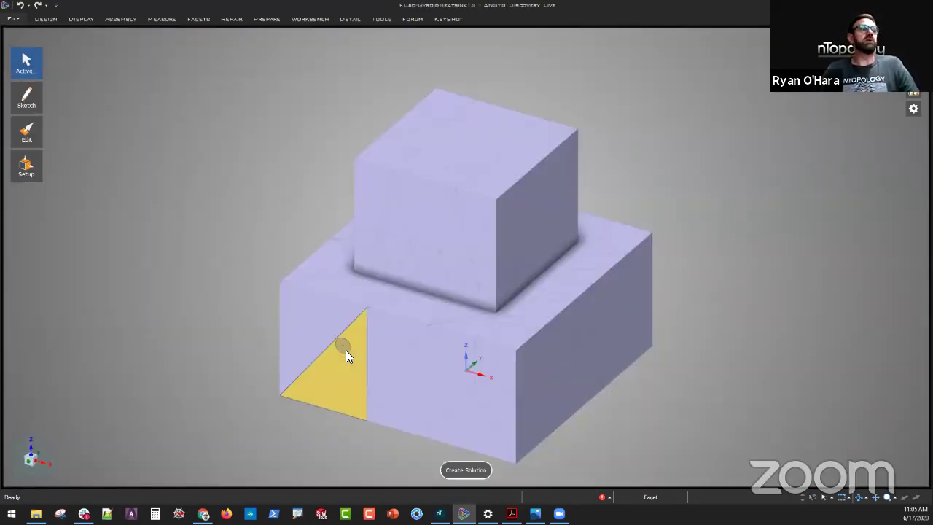
Create a fluid flow solution for the imported fluid body using Air (20C), with the separate fluid volume creation disabled.
middle_click_drag(229, 300, 230, 297)
scroll(230, 297, "up", 5)
scroll(231, 298, "down", 2)
scroll(411, 211, "up", 5)
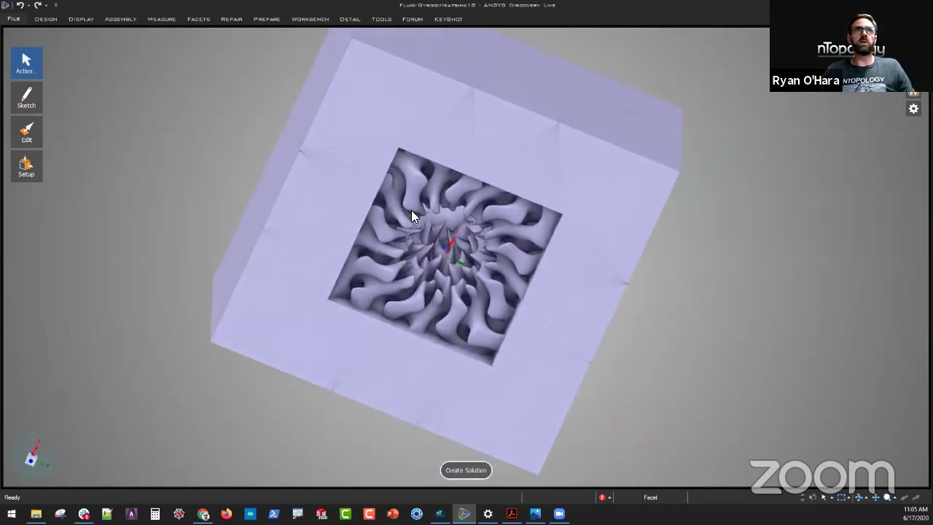
scroll(416, 246, "down", 6)
middle_click_drag(414, 247, 434, 275)
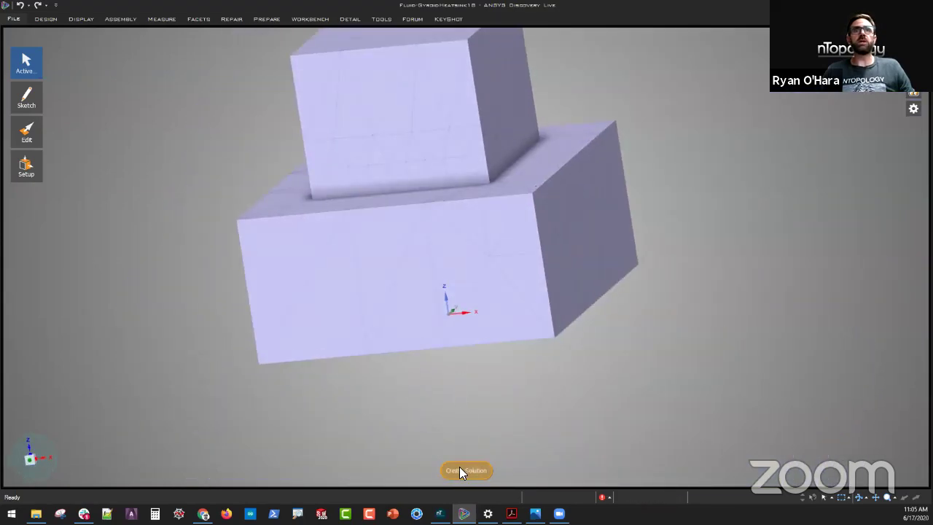
left_click(461, 469)
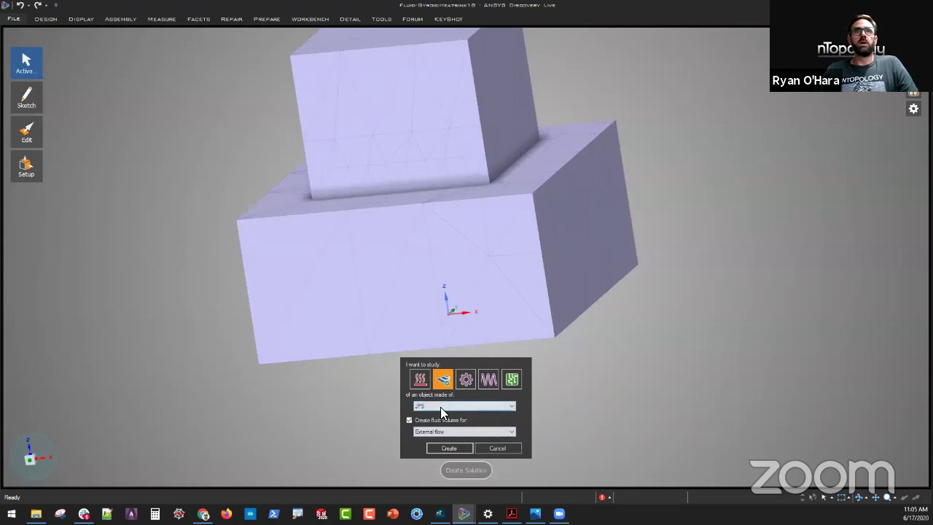
left_click(424, 406)
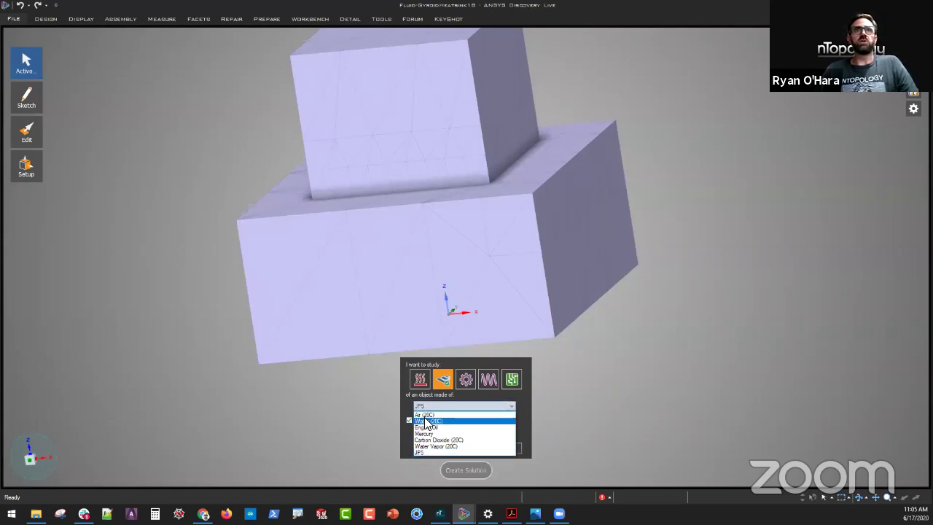
left_click(422, 414)
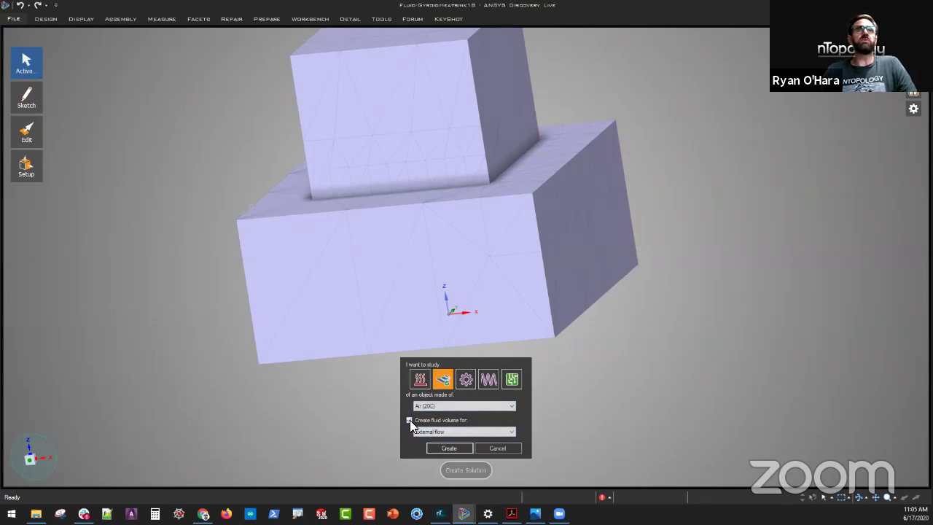
left_click(409, 420)
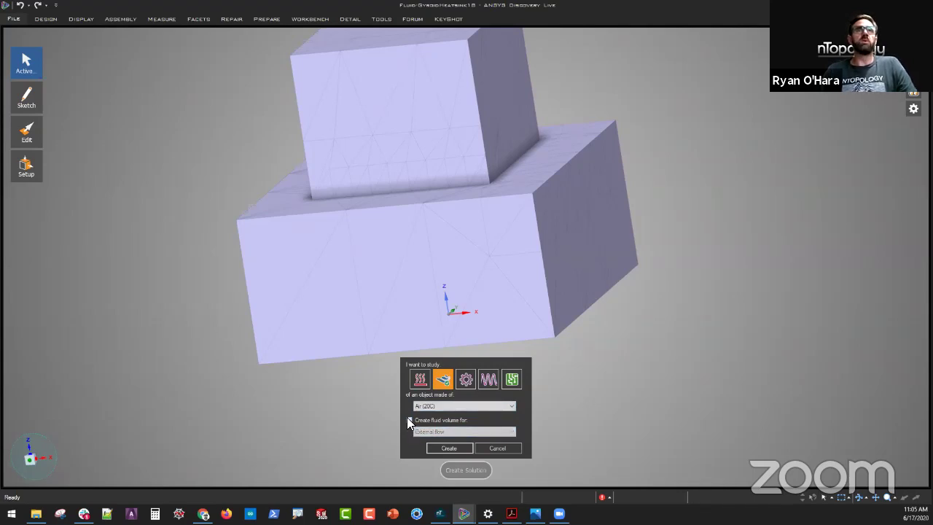
left_click(437, 448)
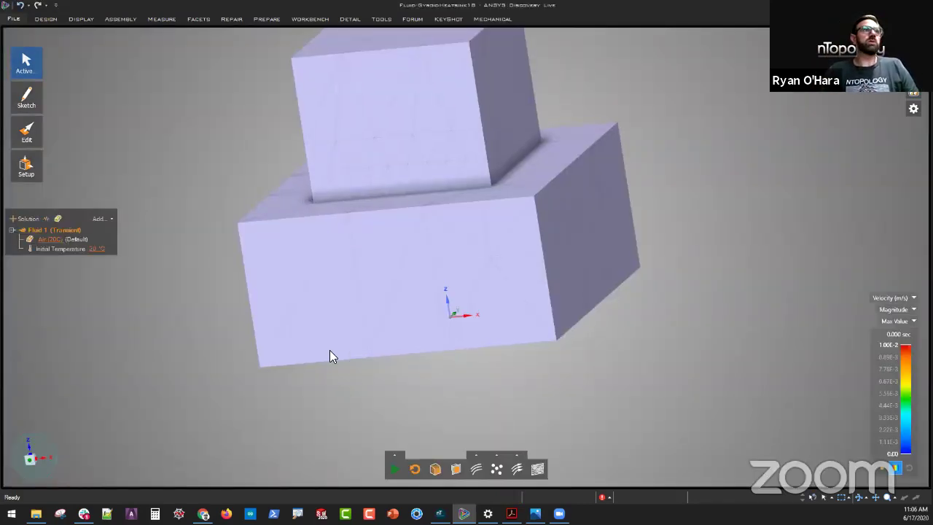
Add a flow velocity condition of 5 m/s to the top face of the upper block.
middle_click_drag(342, 304, 402, 125)
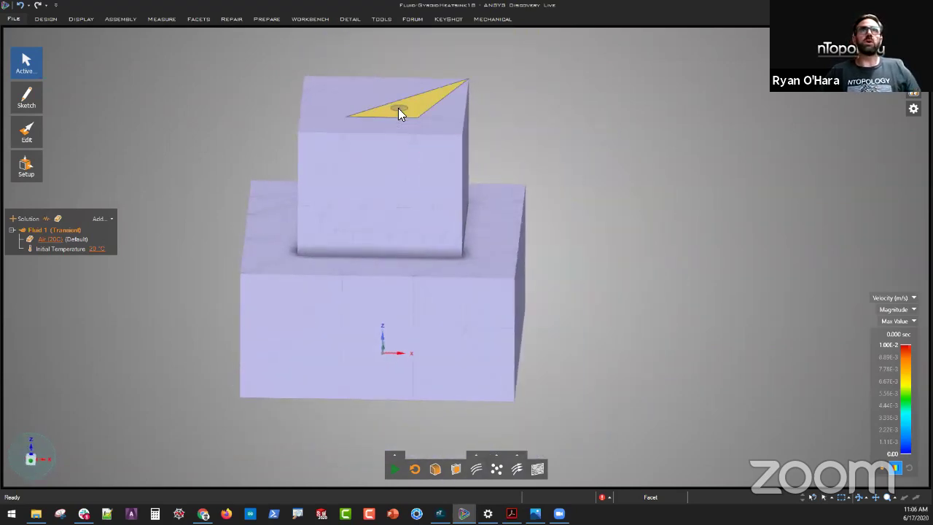
left_click(398, 108)
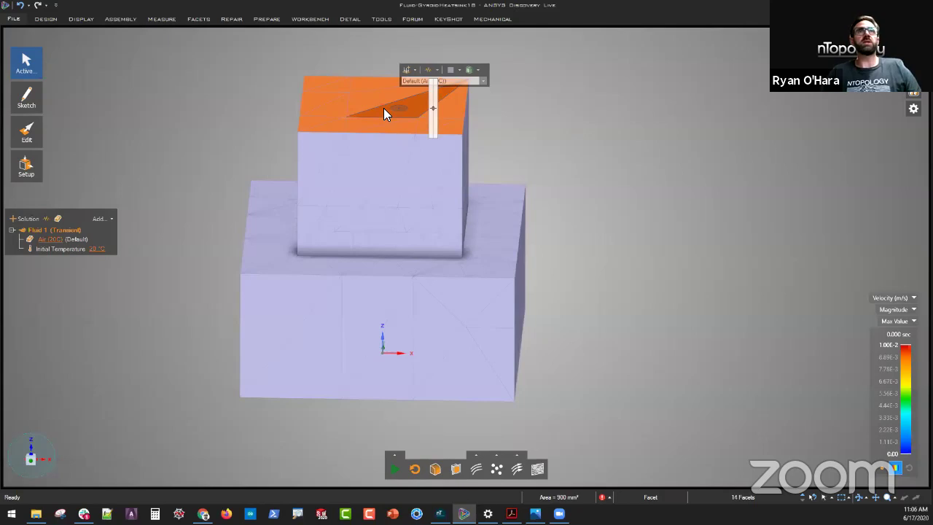
right_click(398, 109)
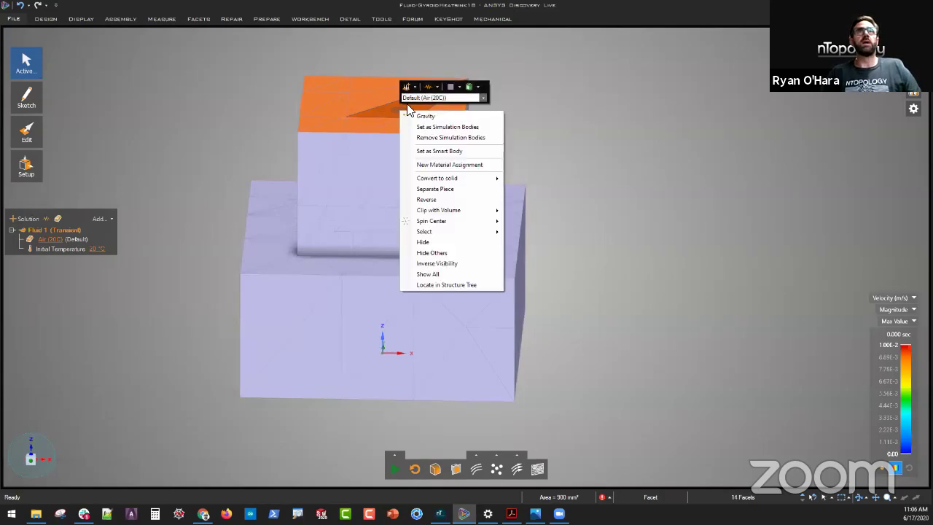
left_click(412, 87)
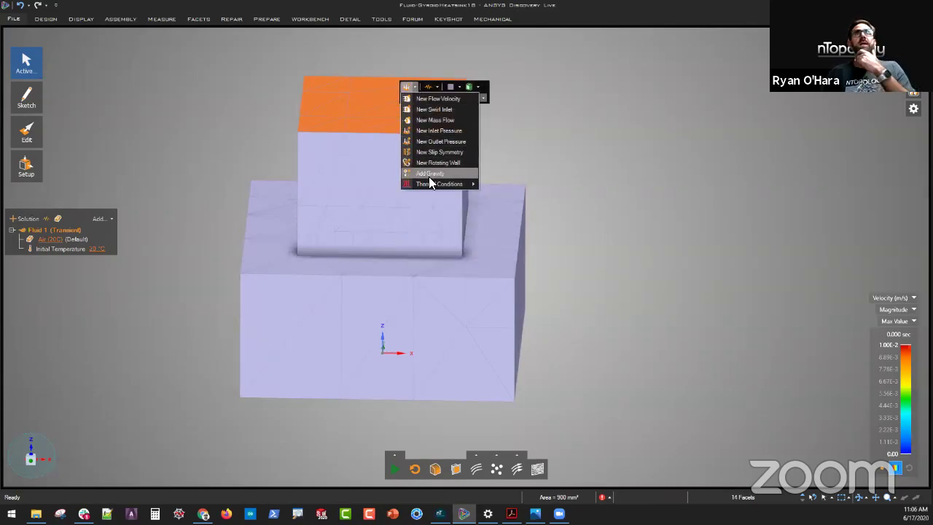
left_click(440, 101)
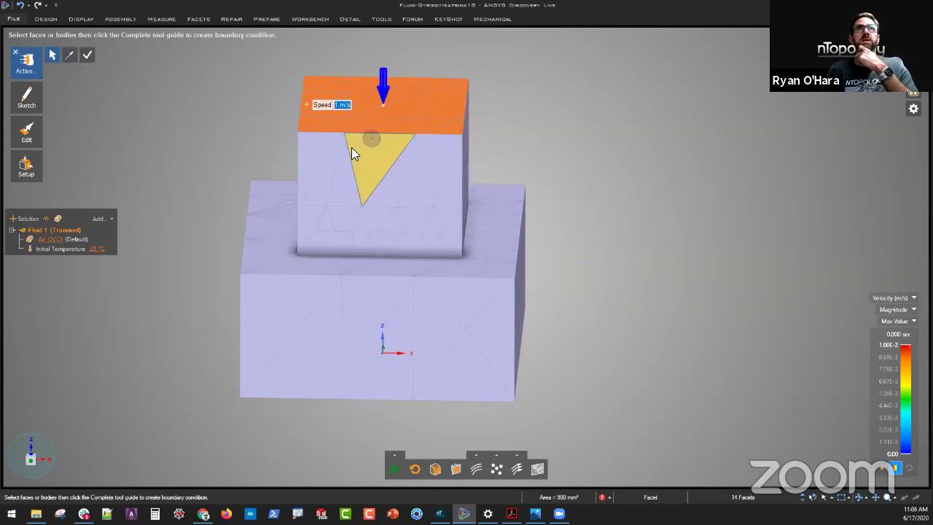
type("5")
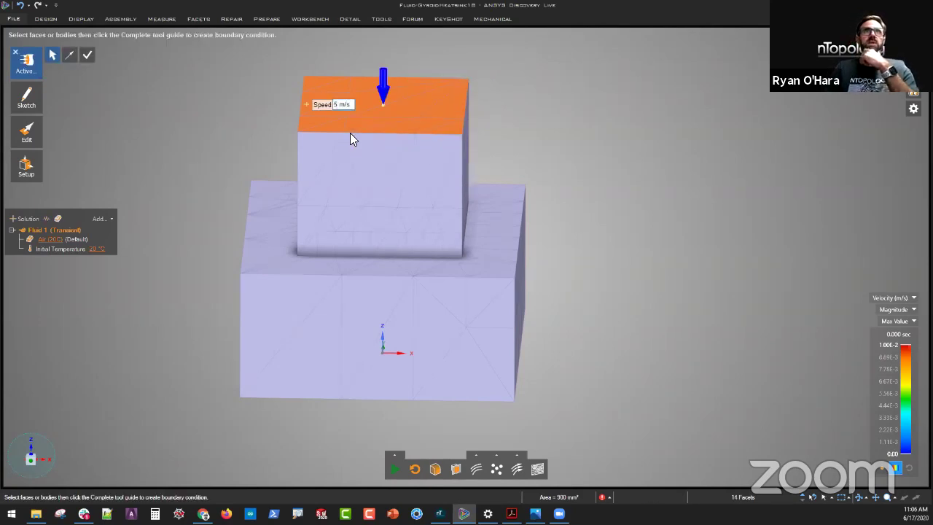
key("Return")
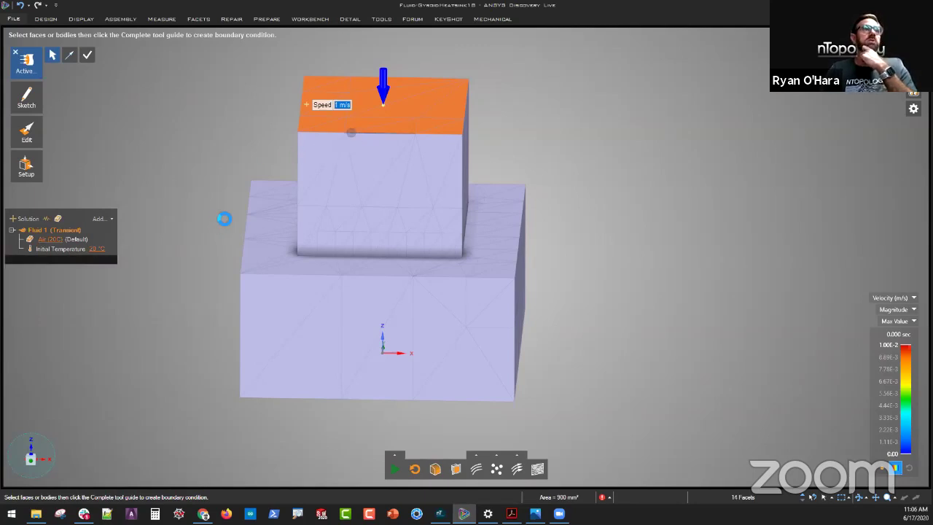
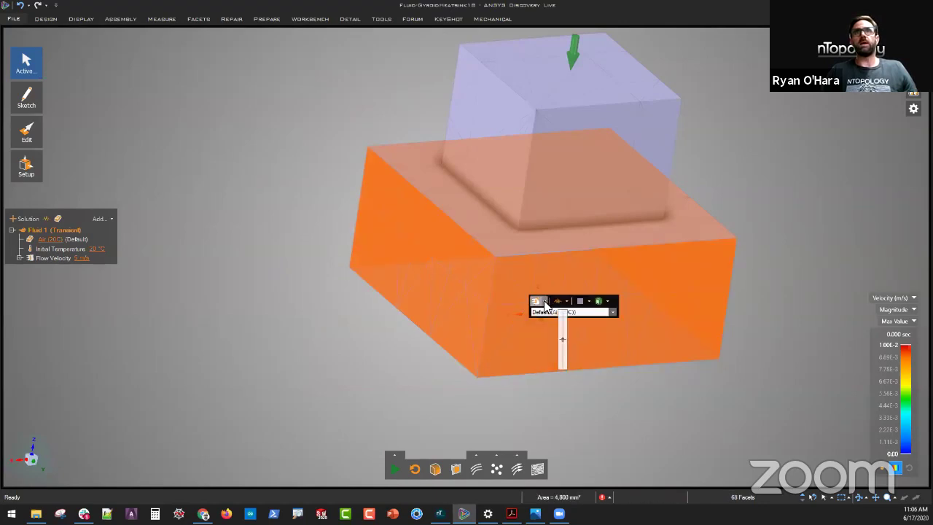
Apply an outlet pressure condition to the selected side faces of the lower block and clear the selection.
left_click(545, 301)
left_click(559, 355)
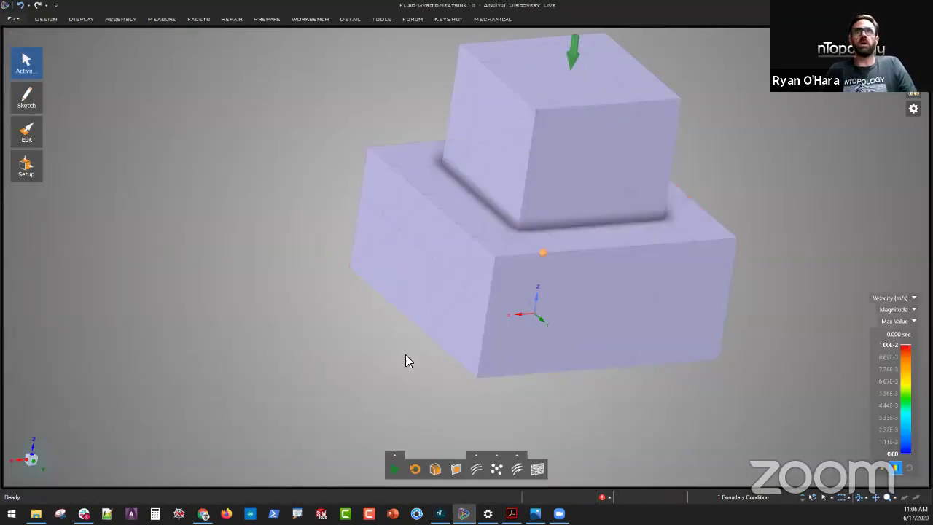
left_click(471, 338)
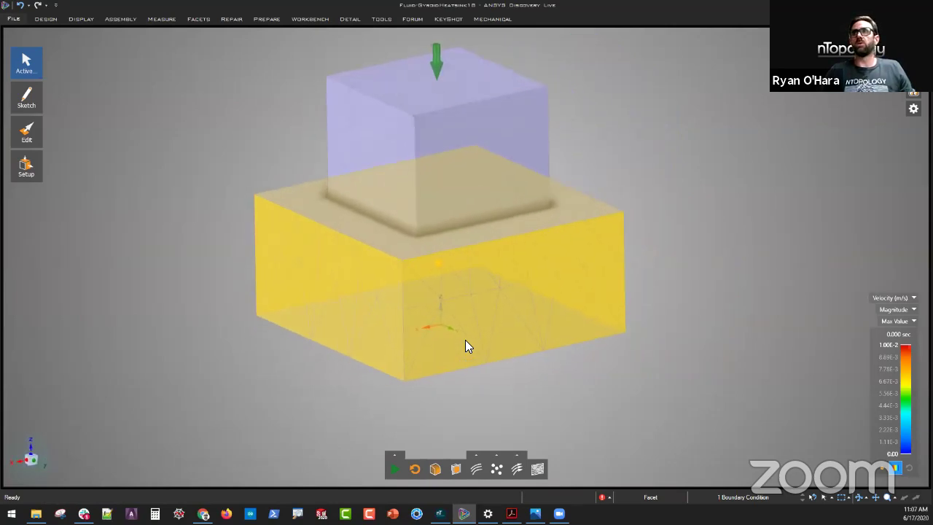
left_click(327, 405)
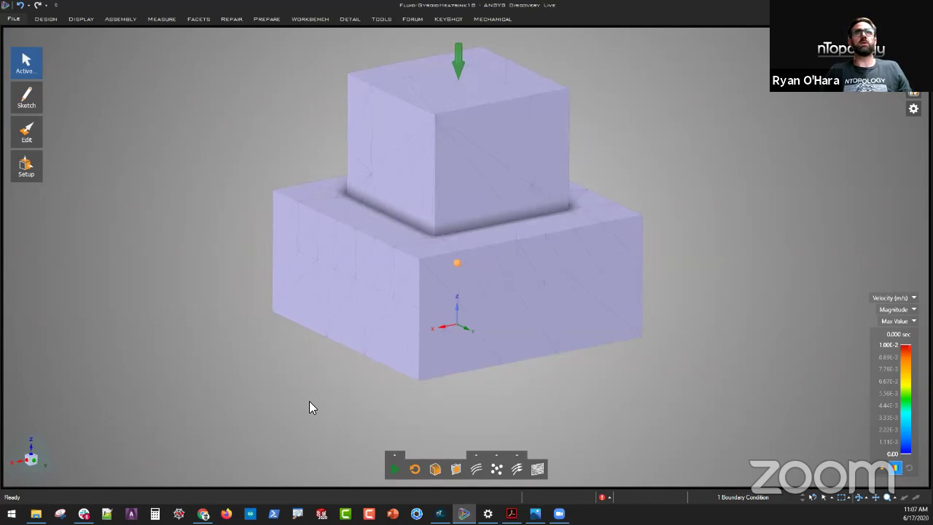
Examine the inlet face, the lower block and the gyroid cavity on the underside of the fluid body.
left_click(446, 67)
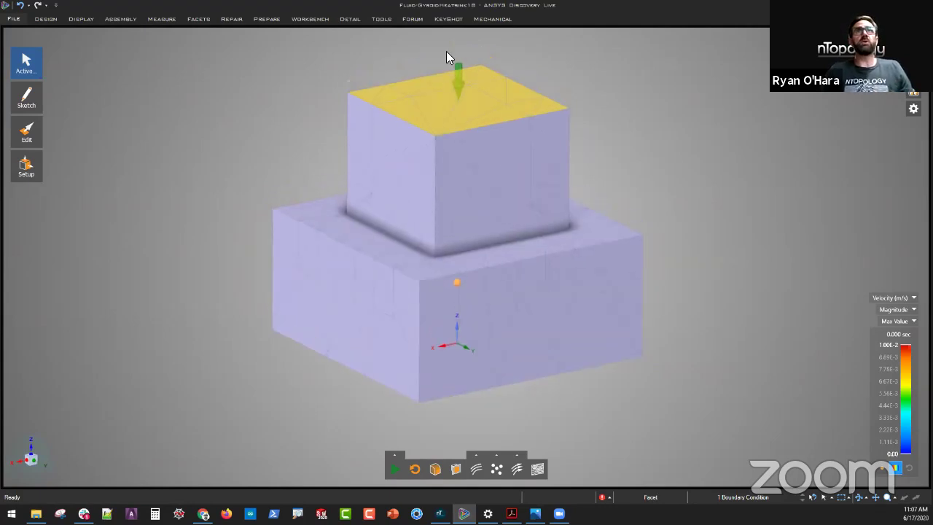
left_click(466, 333)
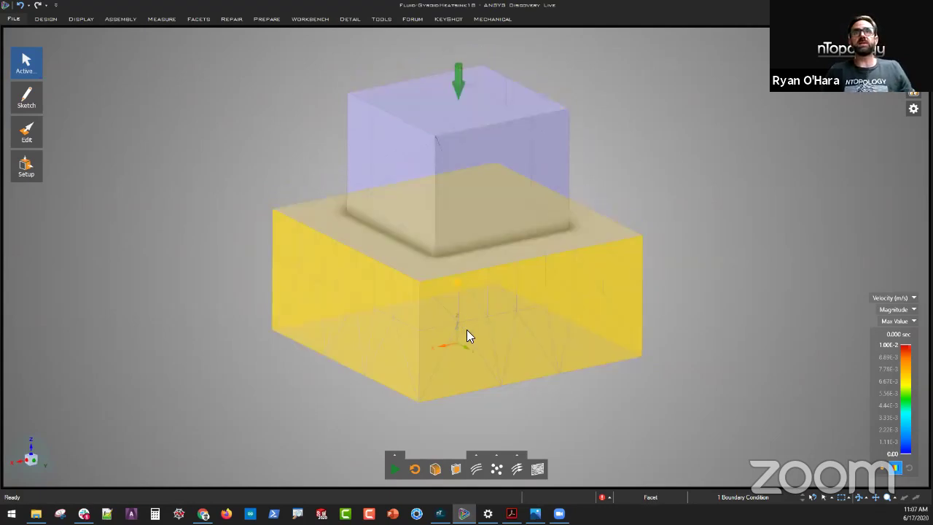
middle_click_drag(606, 323, 481, 316)
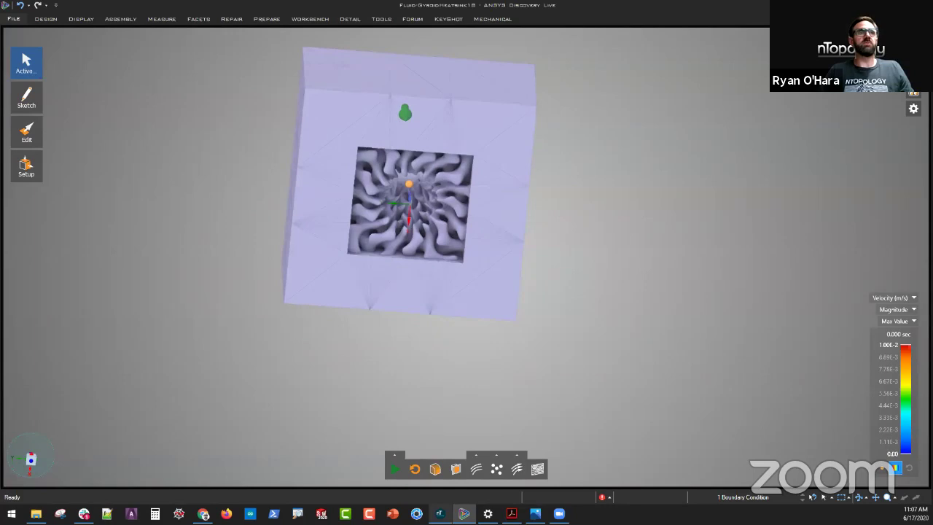
Switch to nTop Platform and display the Final Part Boolean Union instead of the fluid region mesh.
mouse_move(439, 513)
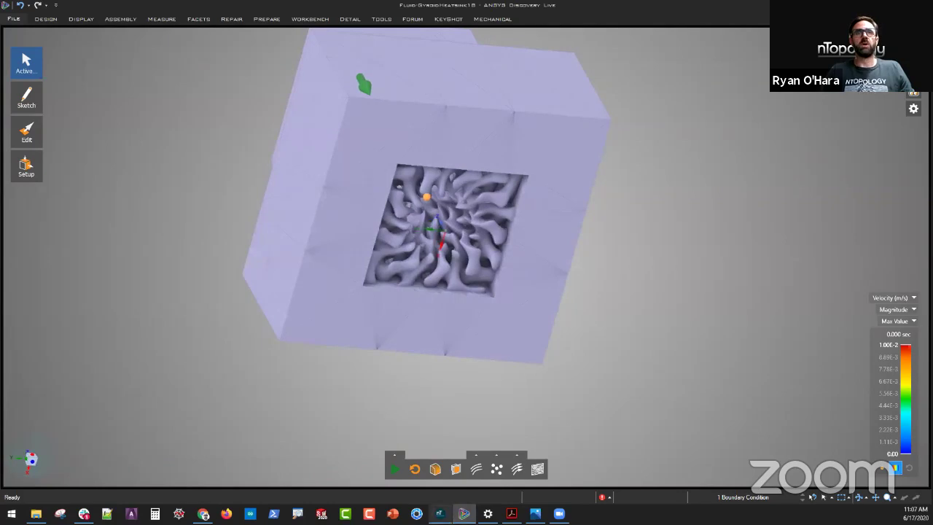
key("alt+Tab")
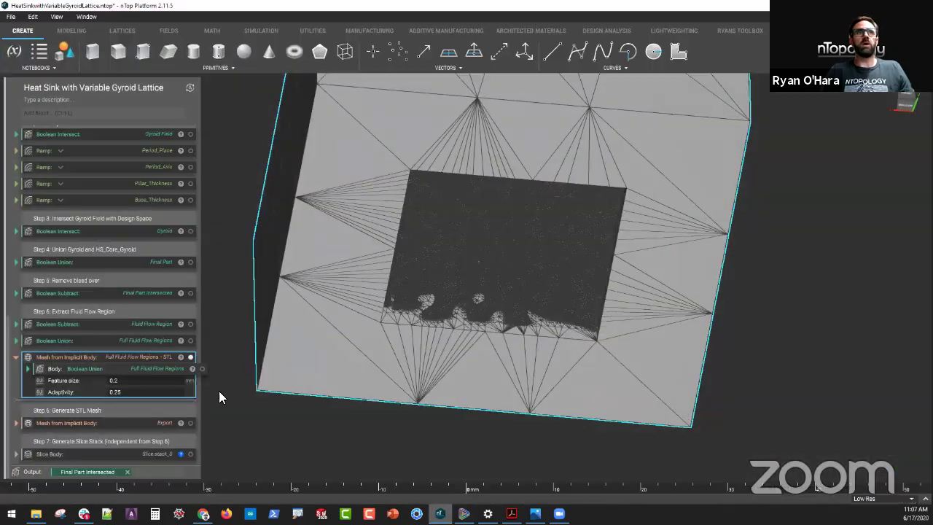
left_click(189, 262)
left_click(144, 261)
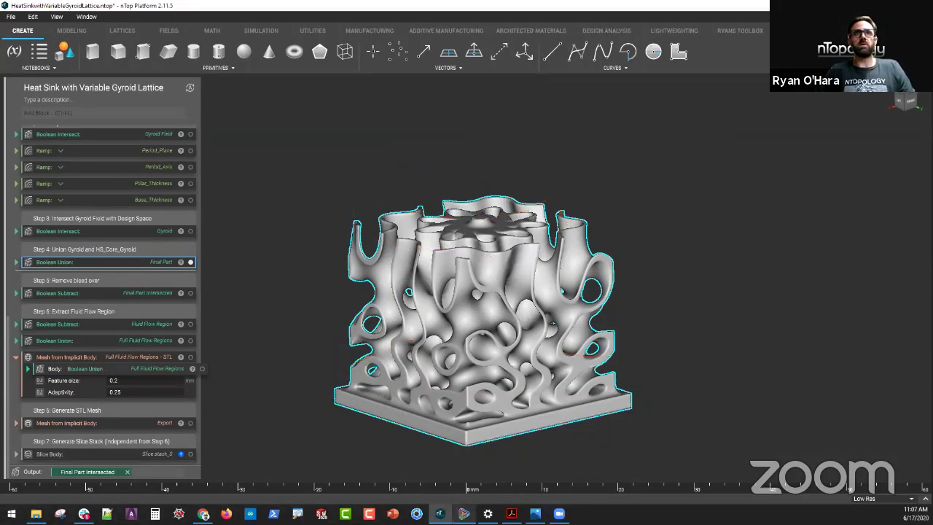
Switch back to ANSYS Discovery Live and start the air flow simulation of the fluid body.
left_click(464, 513)
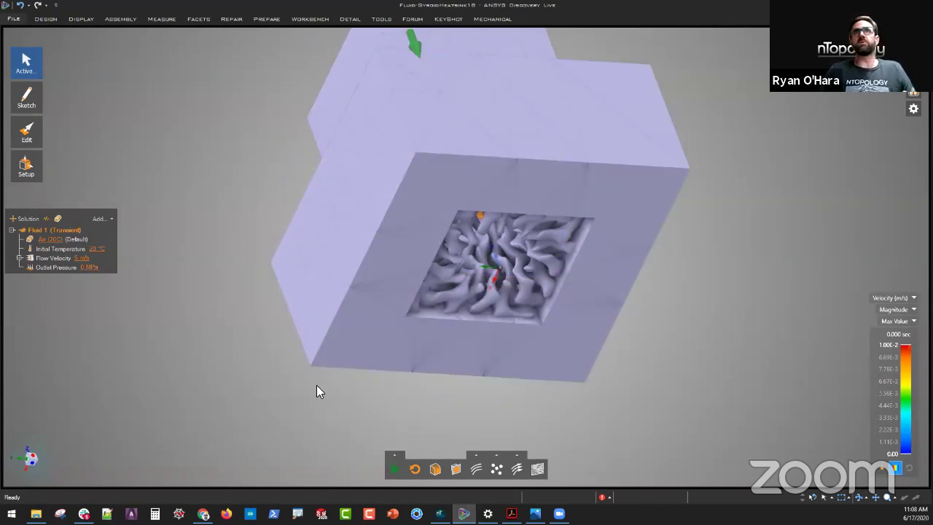
left_click(392, 471)
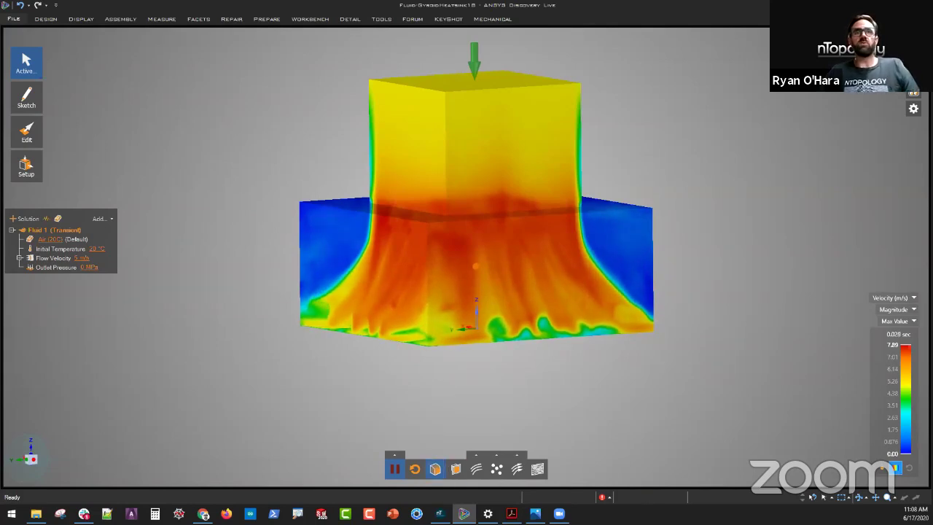
Switch to nTop Platform and examine the gyroid fins of the Final Part heat sink.
left_click(439, 512)
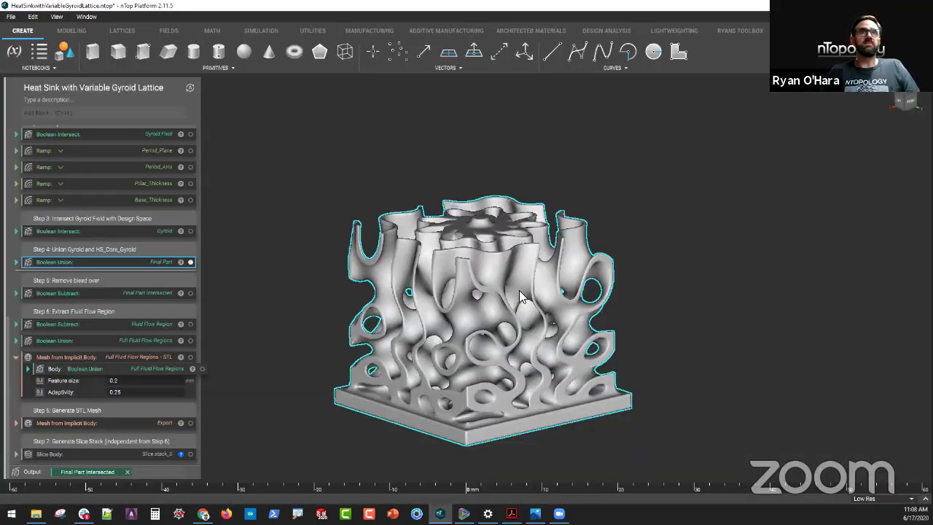
scroll(436, 306, "down", 3)
scroll(489, 316, "up", 2)
right_click_drag(489, 315, 486, 316)
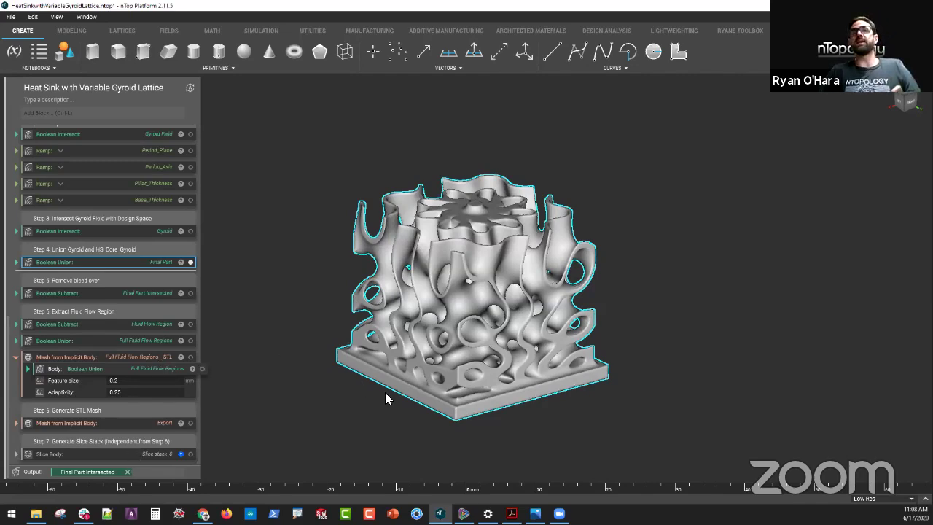
Switch back to ANSYS Discovery Live and examine the velocity contours around the fluid body.
left_click(463, 513)
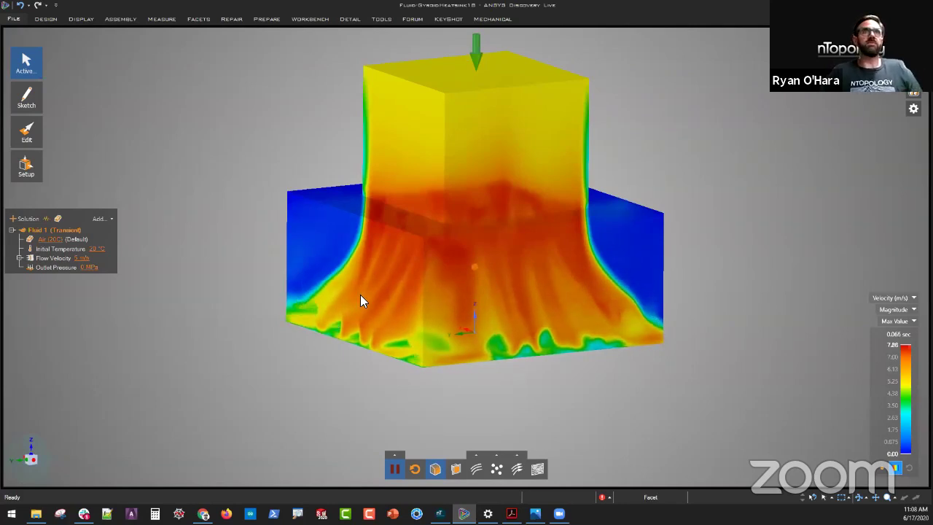
scroll(387, 261, "up", 2)
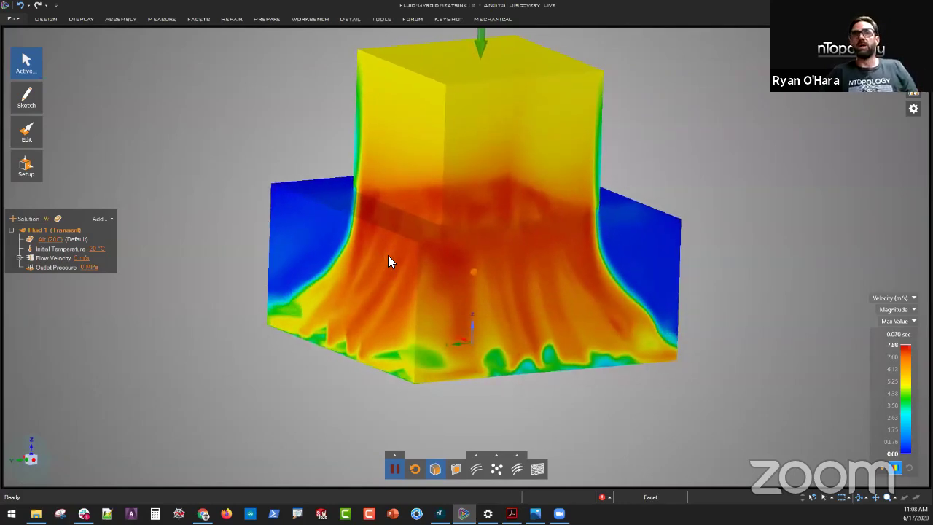
scroll(389, 257, "down", 3)
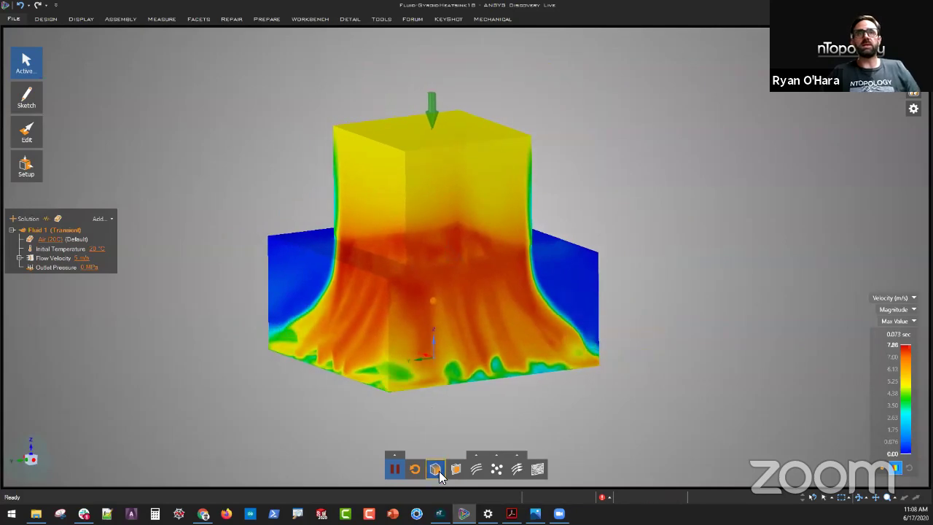
Hide the velocity contours and show the air flow as particles throughout the fluid body.
left_click(437, 470)
left_click(494, 470)
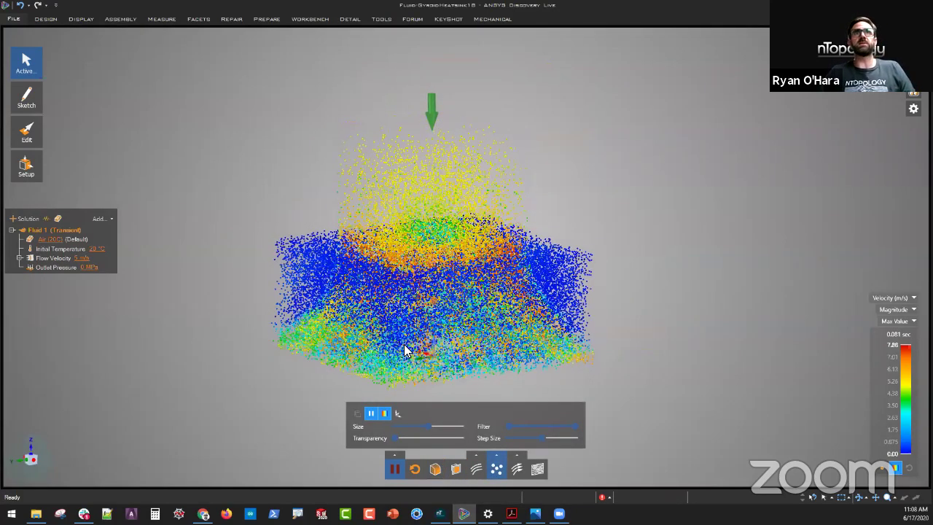
scroll(404, 350, "up", 1)
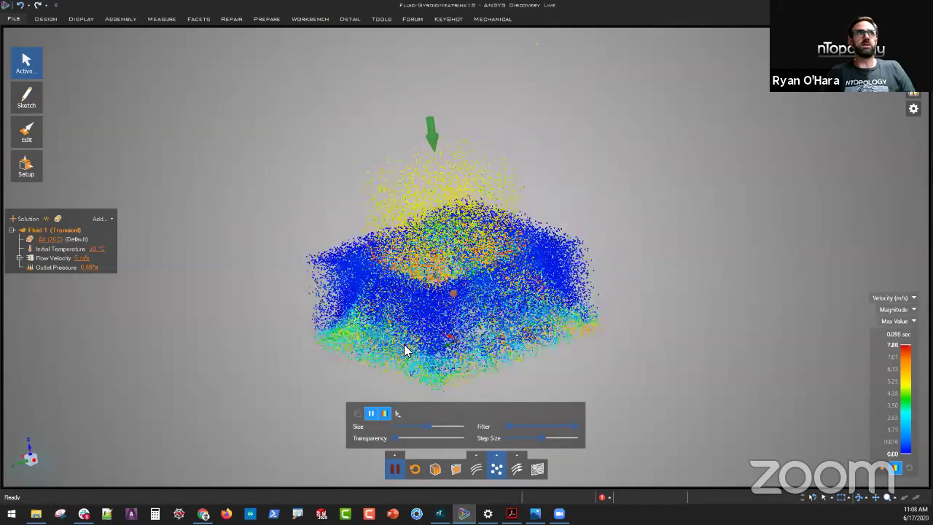
Cut the velocity contours with a section plane through the gyroid core and turn off the flow particles.
left_click(454, 470)
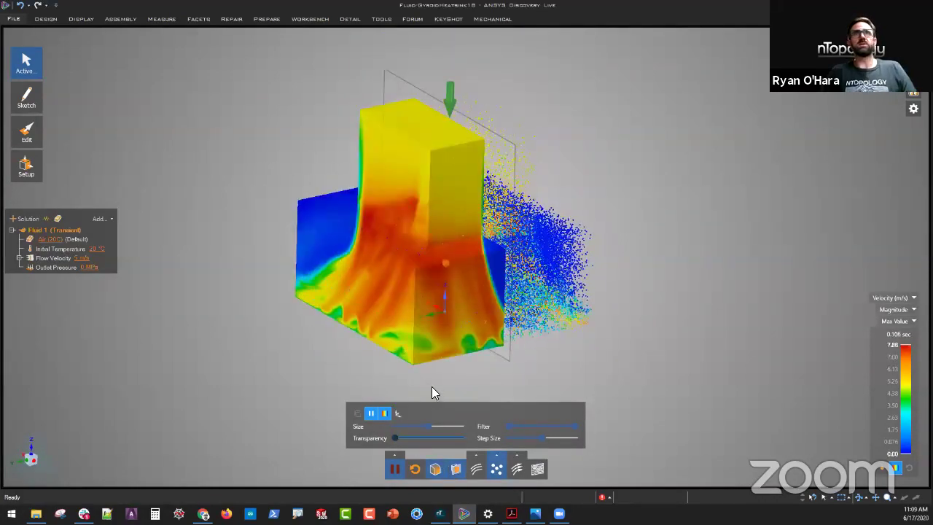
left_click(494, 464)
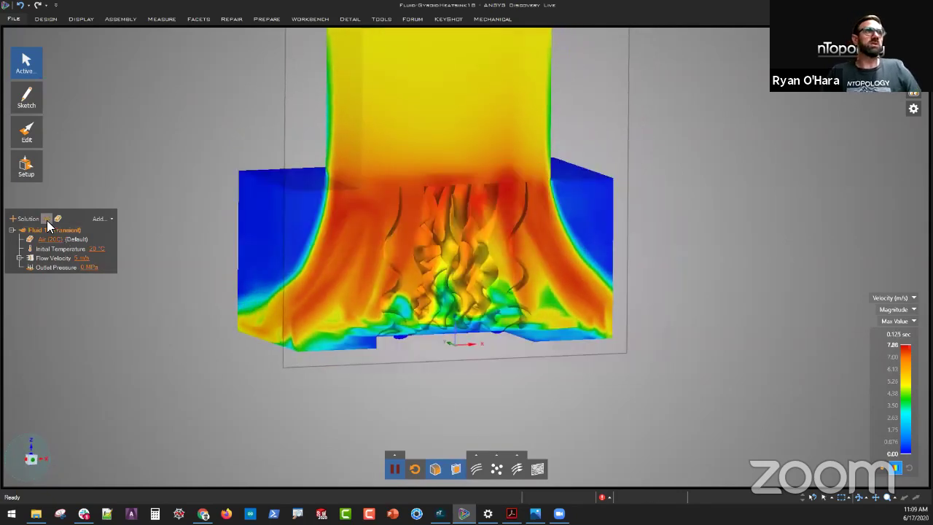
Create a Pressure Drop calculation between all inlets and outlets, displayed as a chart.
left_click(46, 220)
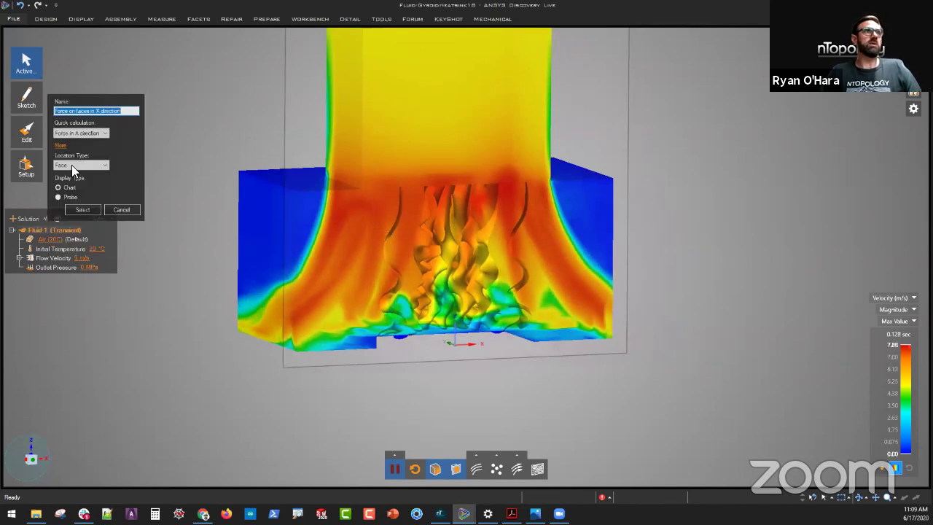
left_click(76, 134)
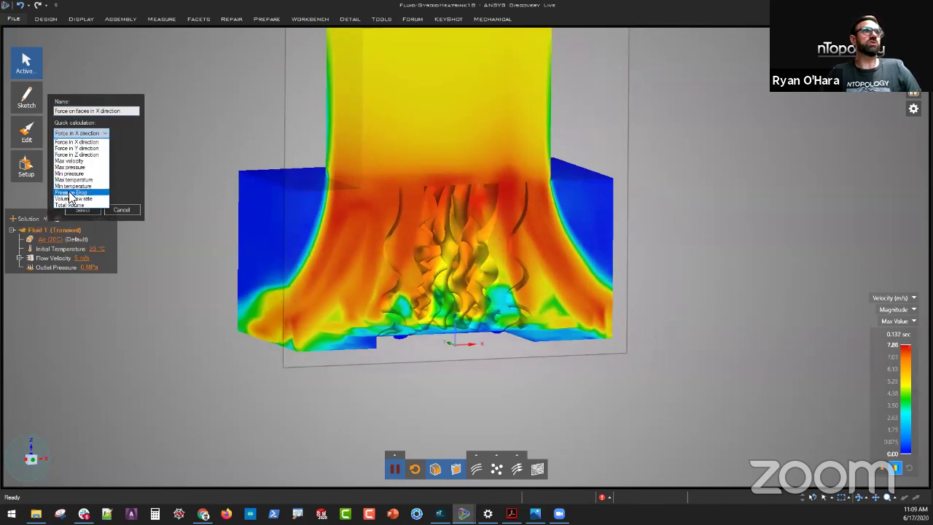
left_click(71, 162)
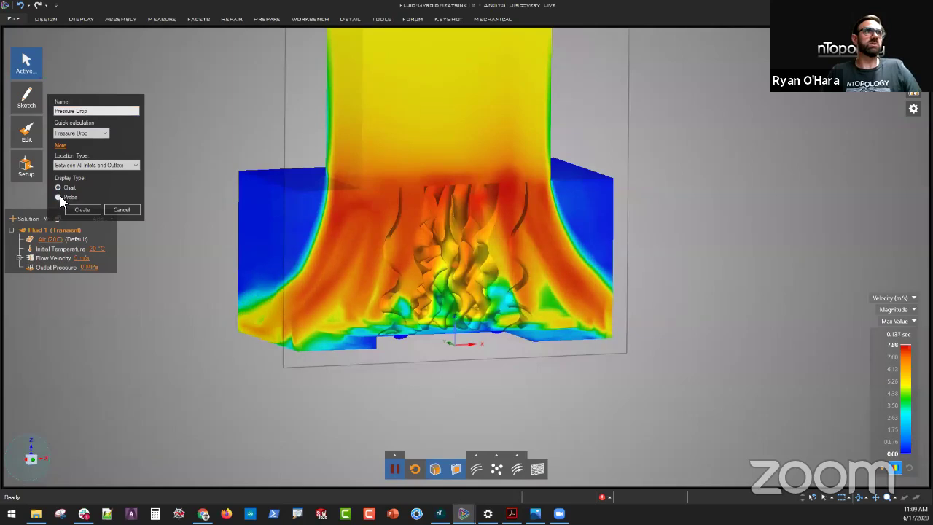
left_click(80, 210)
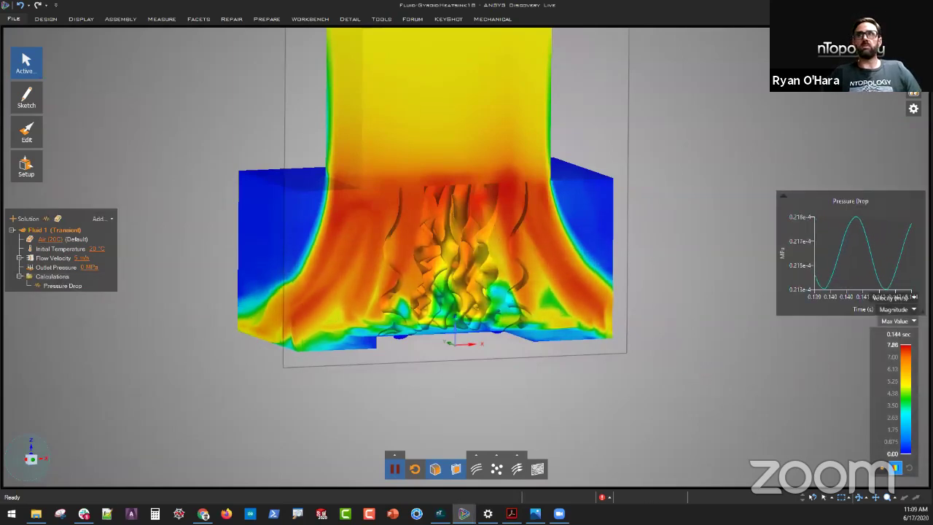
Examine the Pressure Drop result, alternating between its collapsed value and the full chart.
left_click(781, 195)
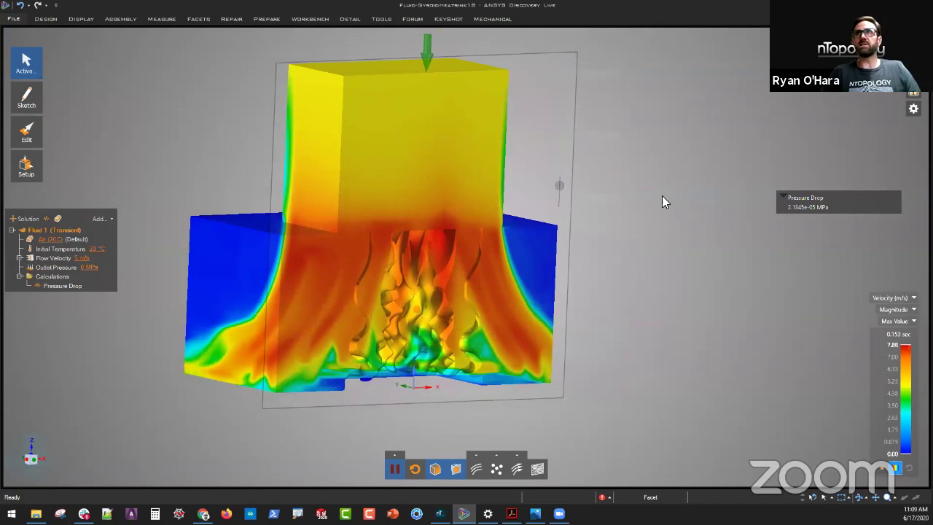
left_click(781, 195)
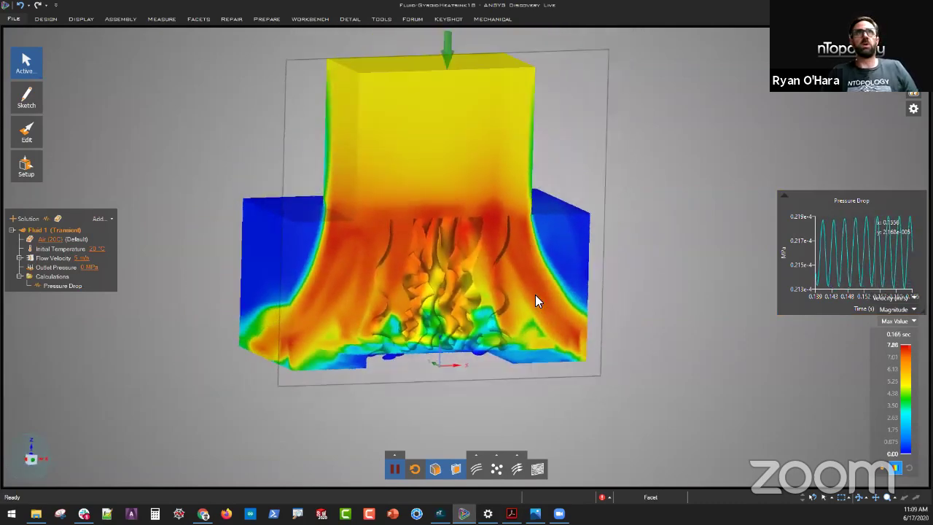
left_click(784, 195)
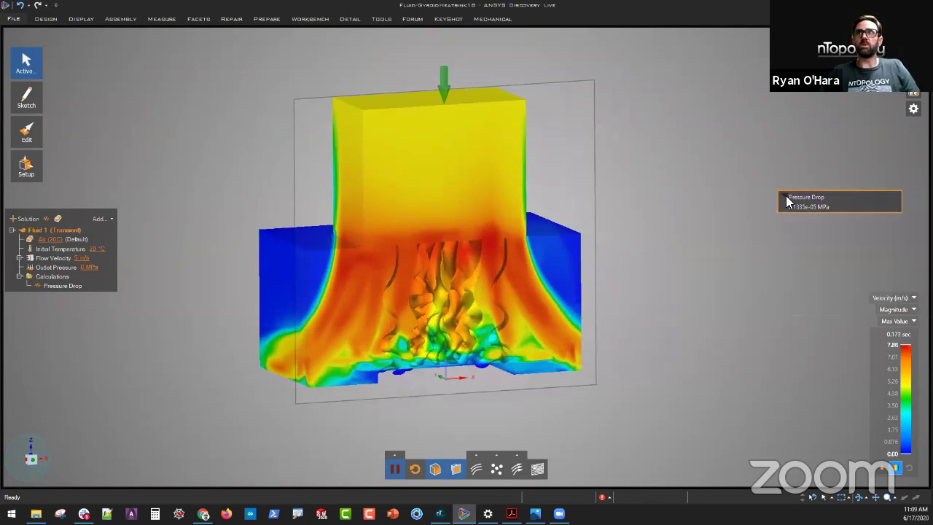
Delete the Pressure Drop calculation from the fluid solution.
right_click(808, 198)
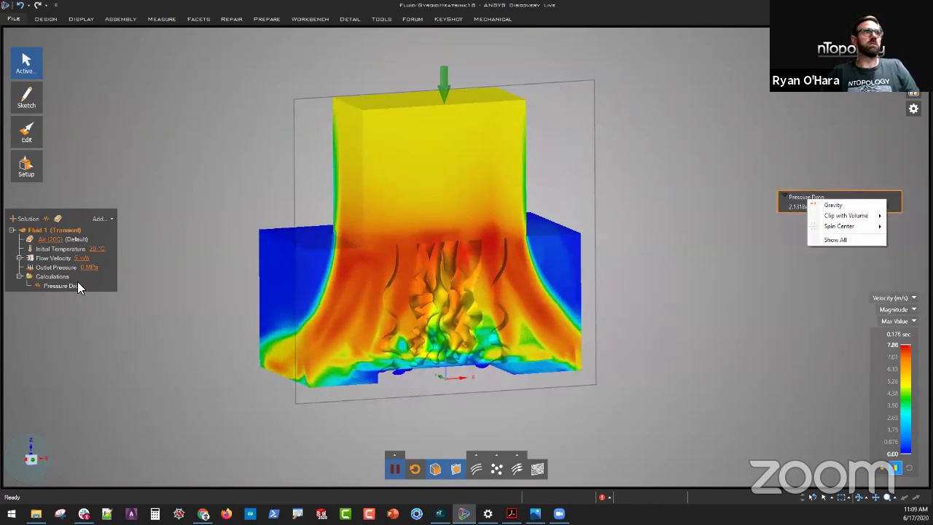
right_click(69, 285)
left_click(94, 328)
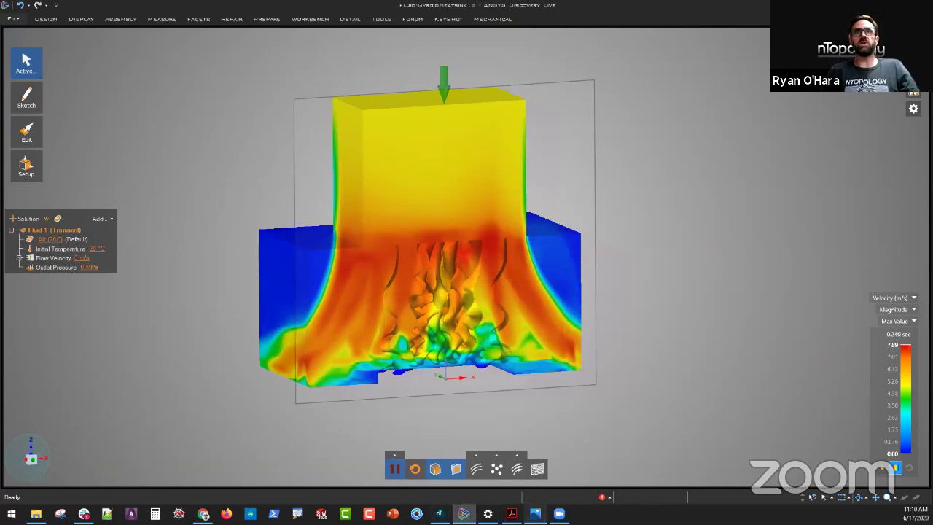
Switch to Photos and examine the pressure drop, inlet and outlet of the heat exchanger in FullFuel-Image.PNG.
key("alt+Tab")
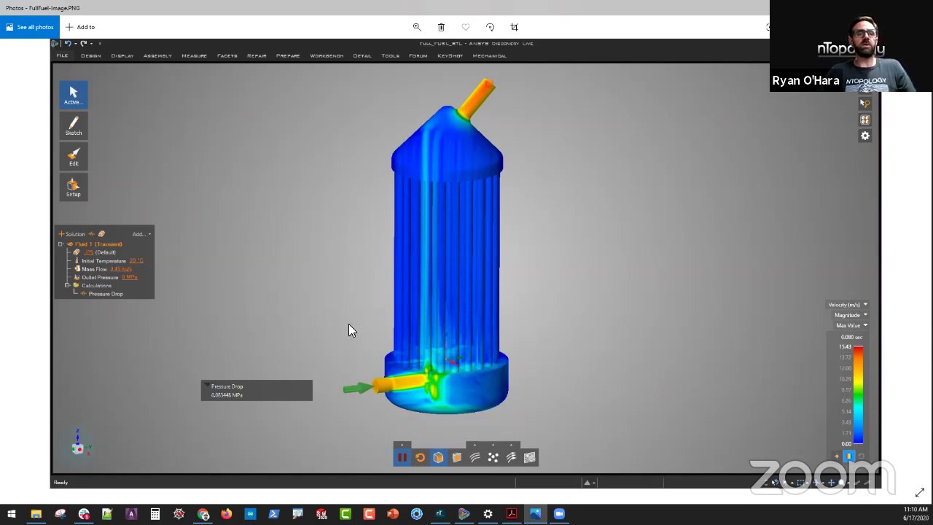
mouse_move(261, 374)
left_mouse_down()
mouse_move(210, 371)
mouse_move(320, 405)
mouse_move(247, 370)
left_mouse_up()
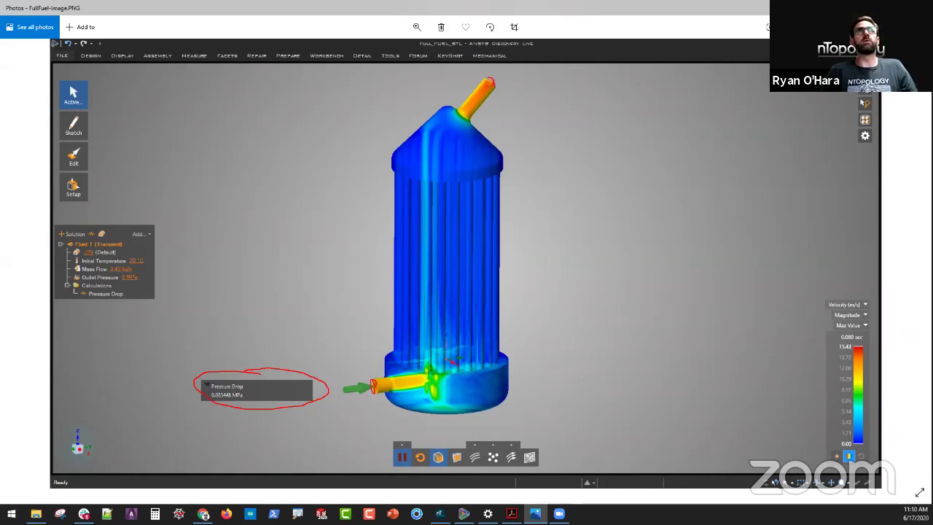
key("Escape")
Switch back to ANSYS Discovery Live and pause the air flow simulation.
key("alt+Tab")
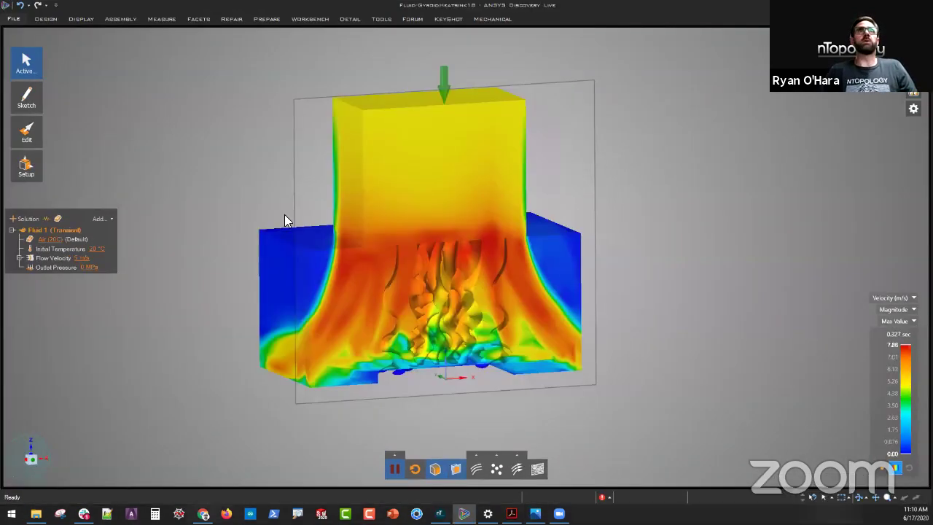
left_click(394, 470)
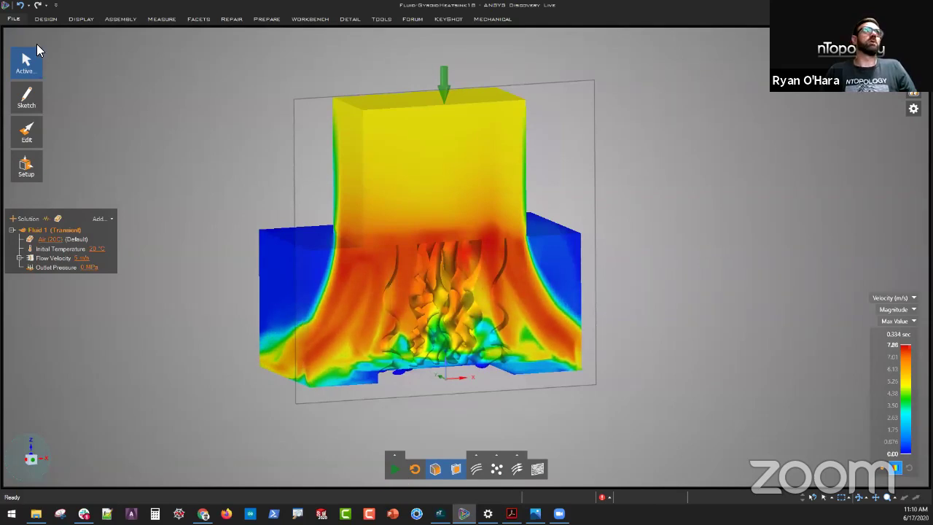
Create a new empty design document without saving the changes to Fluid-GyroidHeatsink18.
left_click(13, 19)
mouse_move(26, 59)
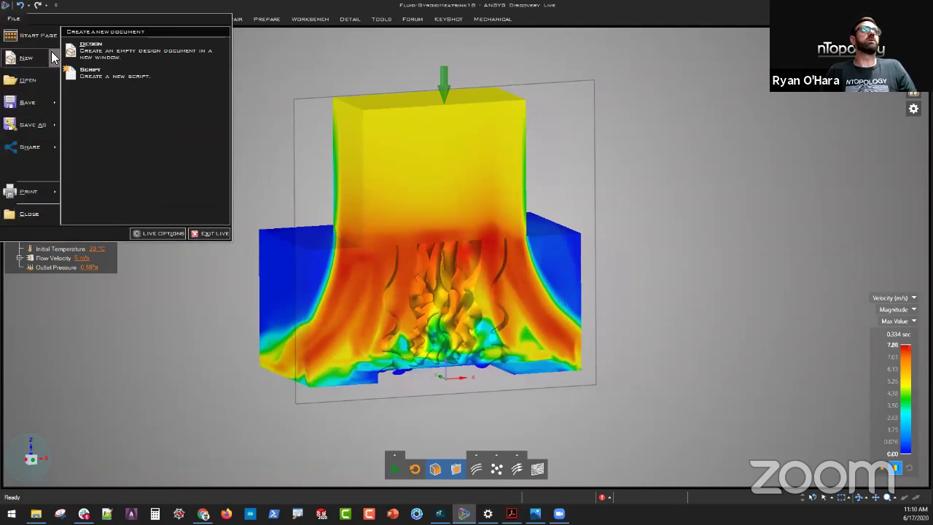
left_click(93, 51)
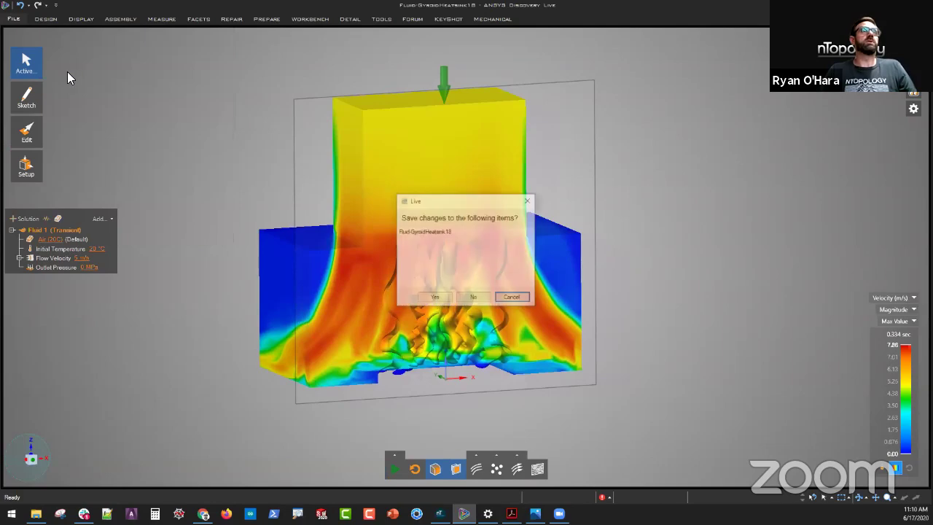
left_click(473, 298)
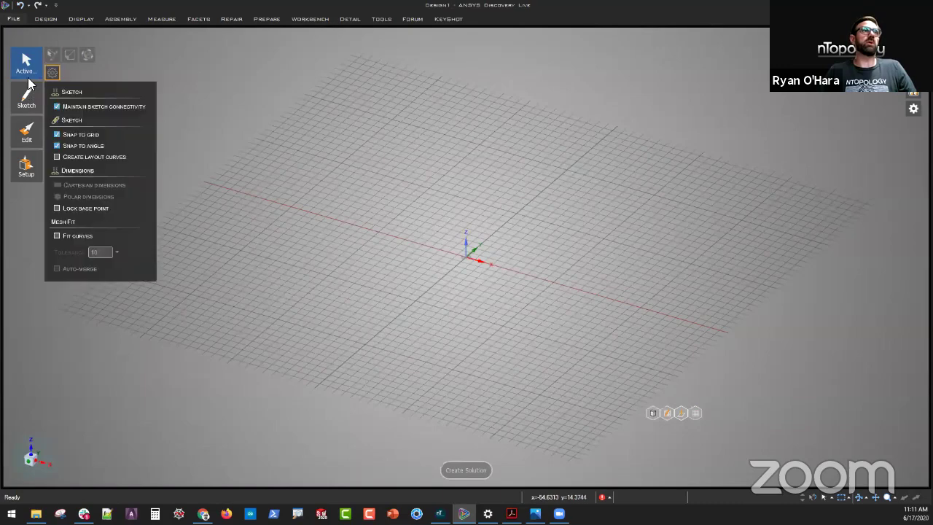
Open FuelFluid_05.obj from the HEX Demos folder and inspect the heat exchanger's fuel-side fluid volume.
left_click(13, 19)
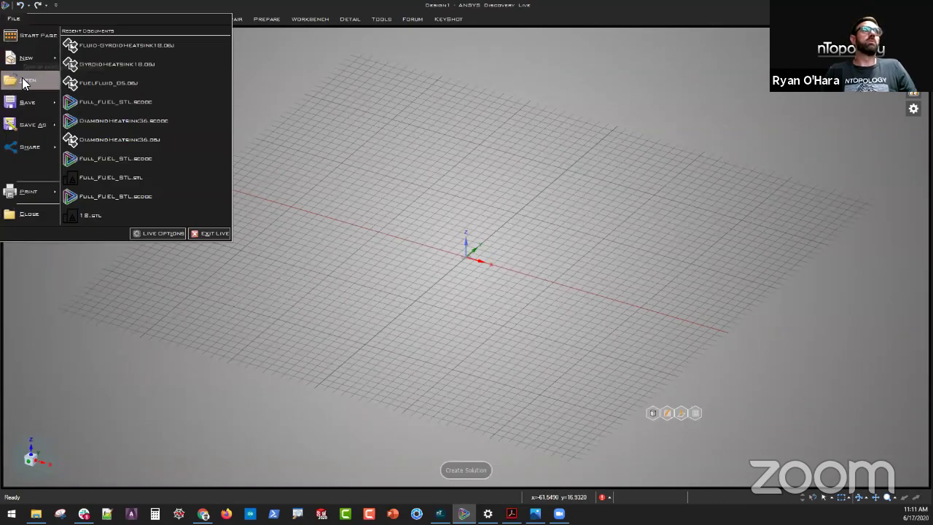
key("Escape")
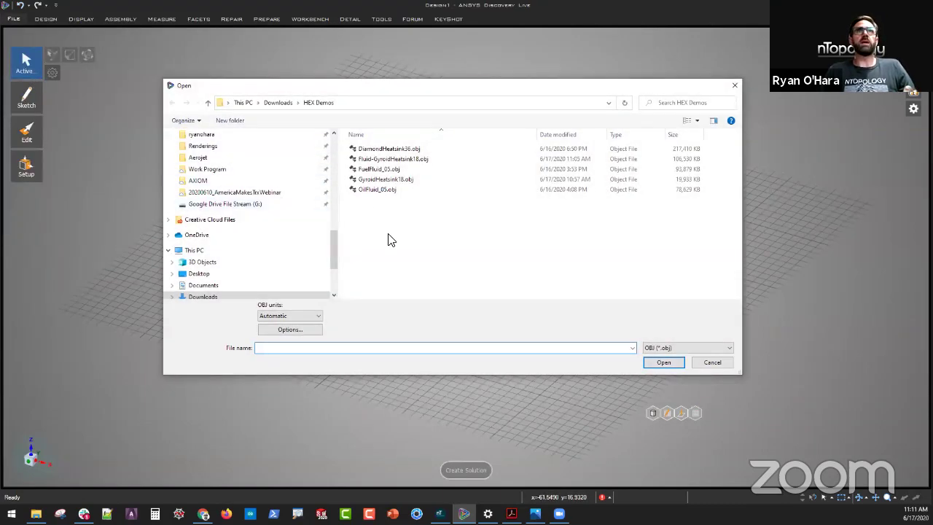
left_click(380, 169)
double_click(381, 169)
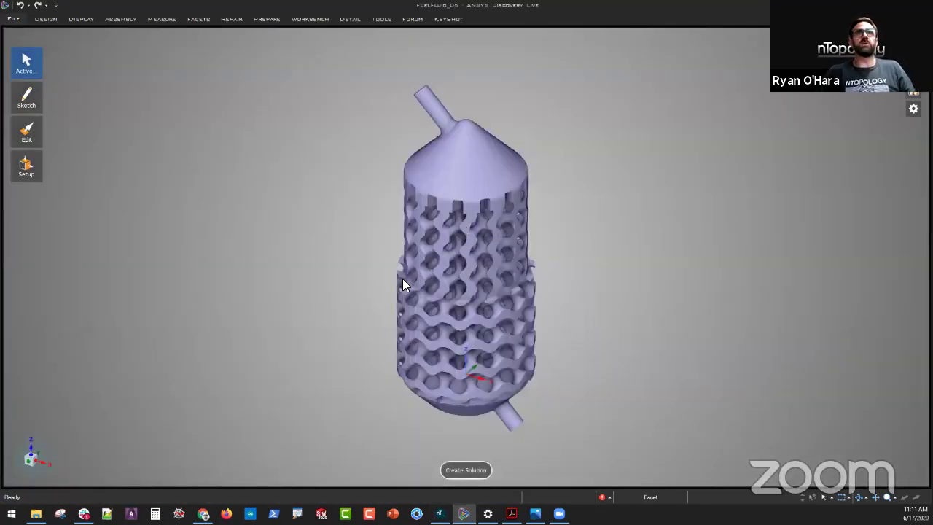
middle_click_drag(402, 278, 405, 273)
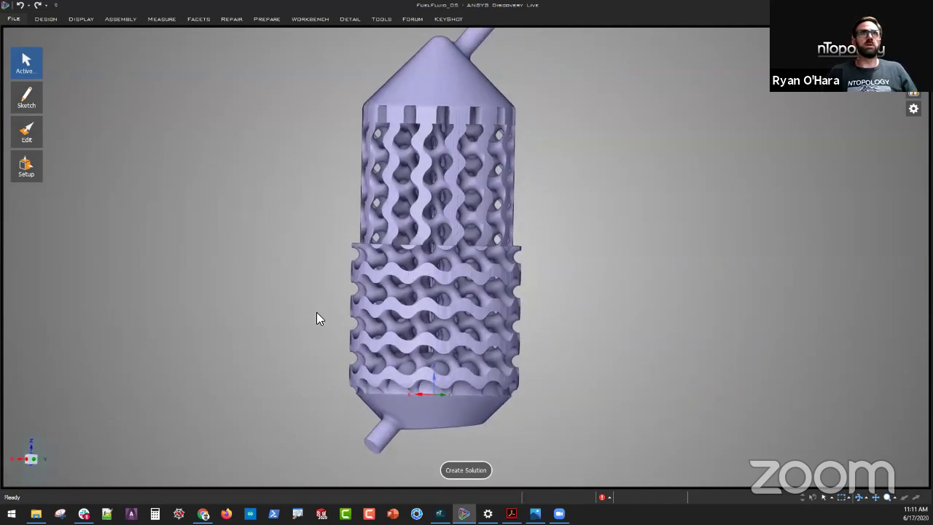
Compare the gyroid fuel passages side by side with FullFuel-Image.PNG in Photos, then restore ANSYS Discovery Live to full screen.
key("super+Left")
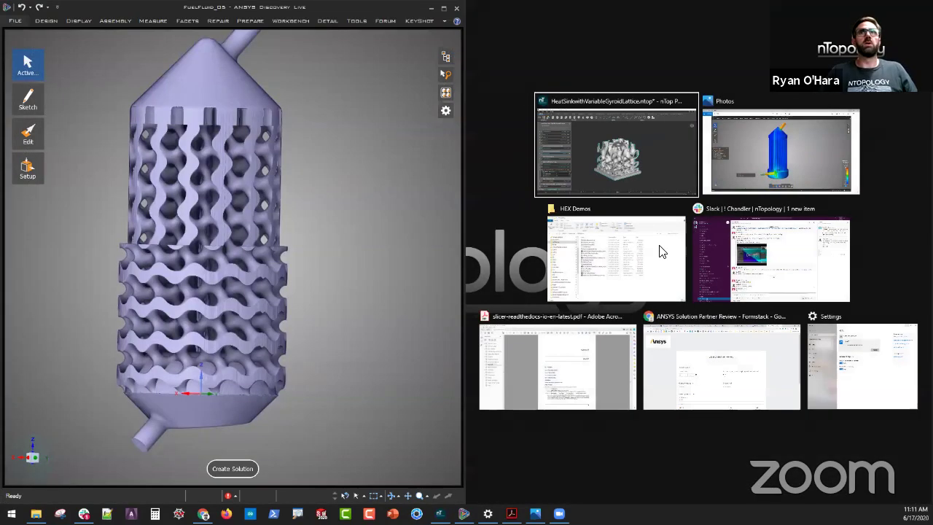
left_click(771, 172)
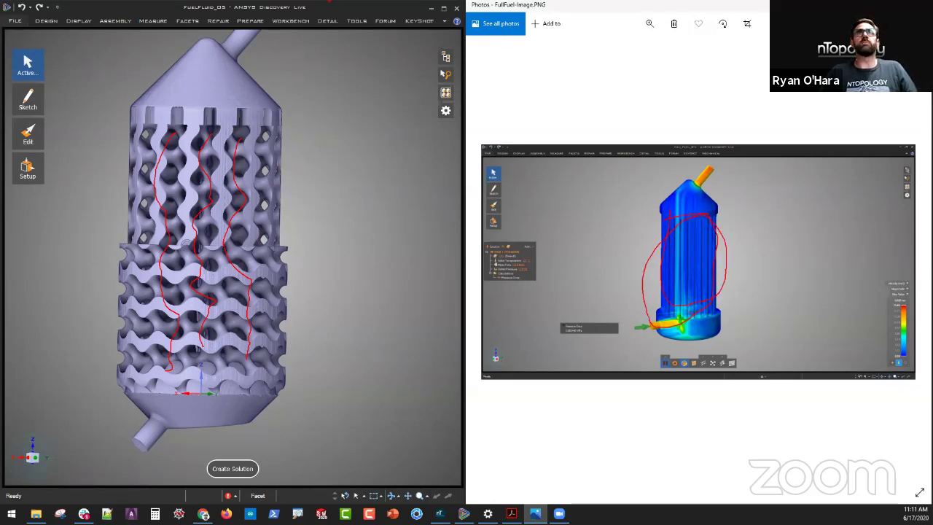
key("Escape")
left_click(444, 9)
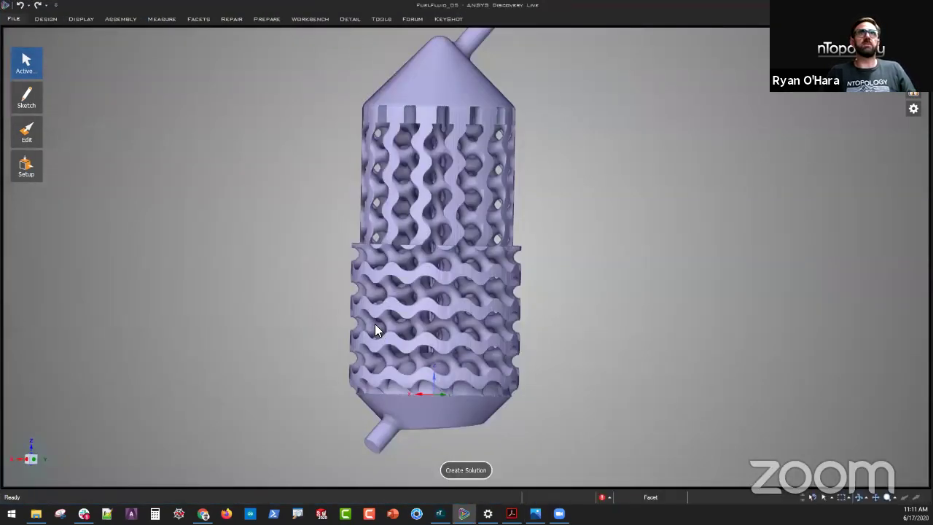
middle_click_drag(374, 324, 524, 274)
scroll(501, 317, "up", 4)
left_click(525, 274)
right_click(527, 279)
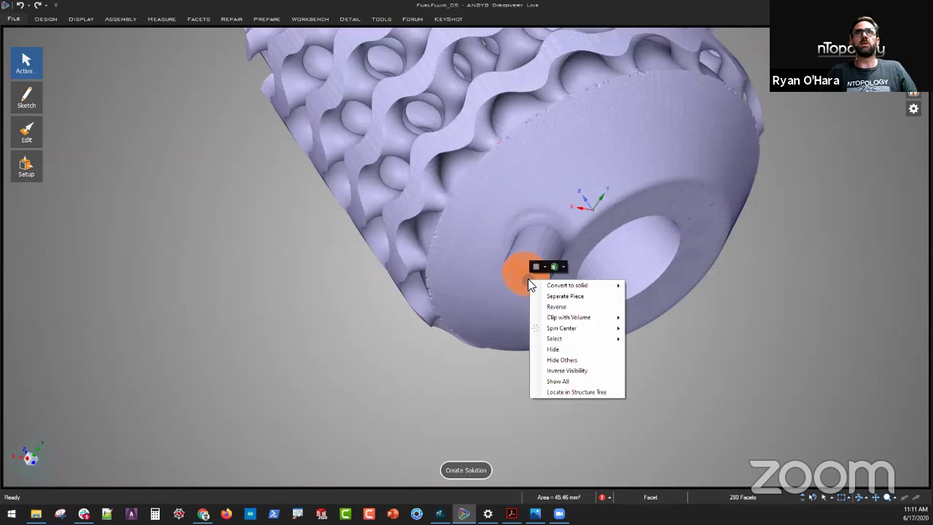
left_click(452, 455)
Create a fluid flow solution for the body with JP5 as the material, without generating a fluid volume.
left_click(462, 471)
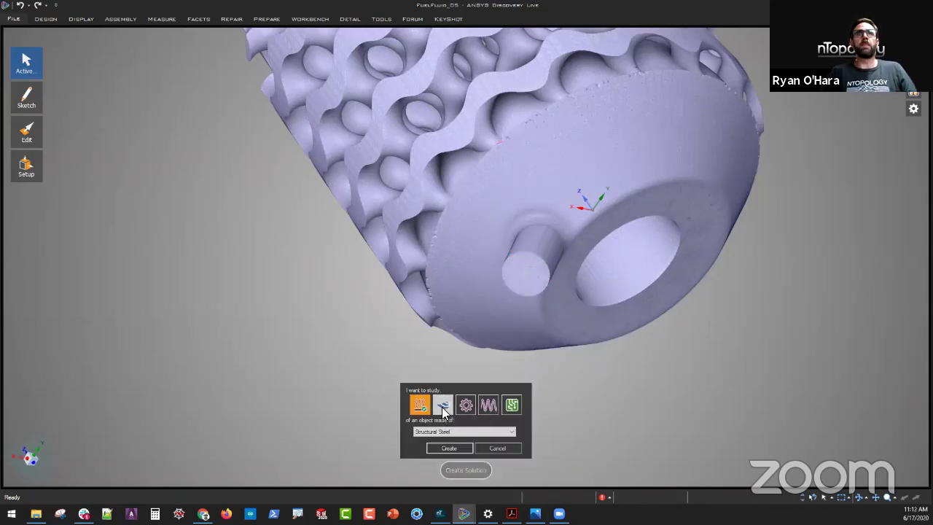
left_click(441, 406)
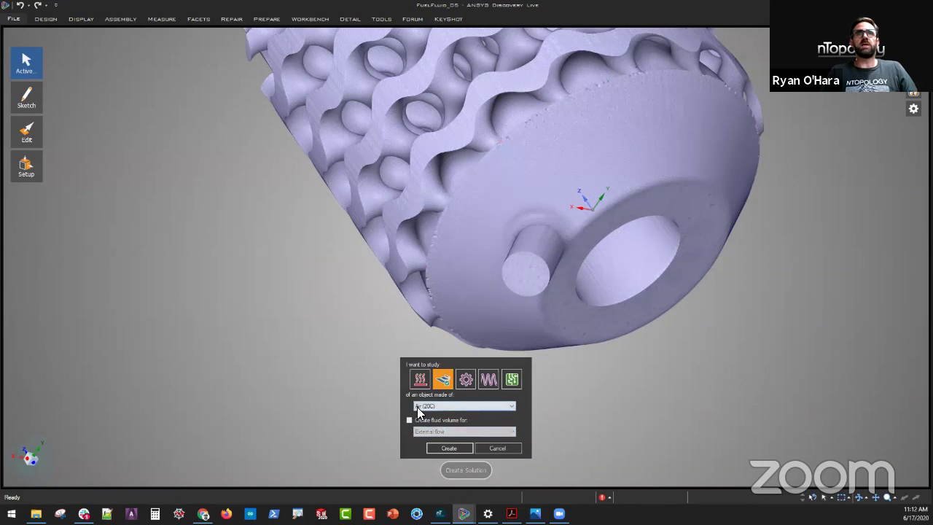
left_click(417, 407)
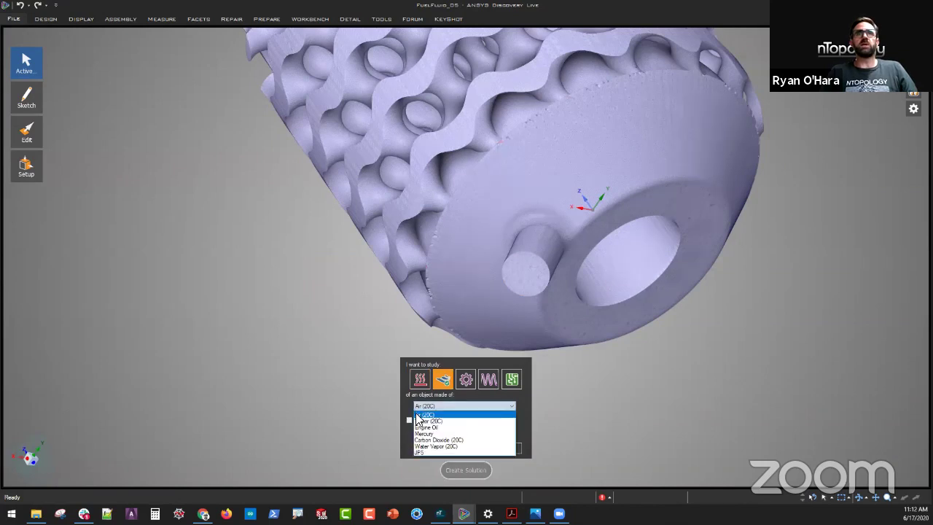
left_click(415, 452)
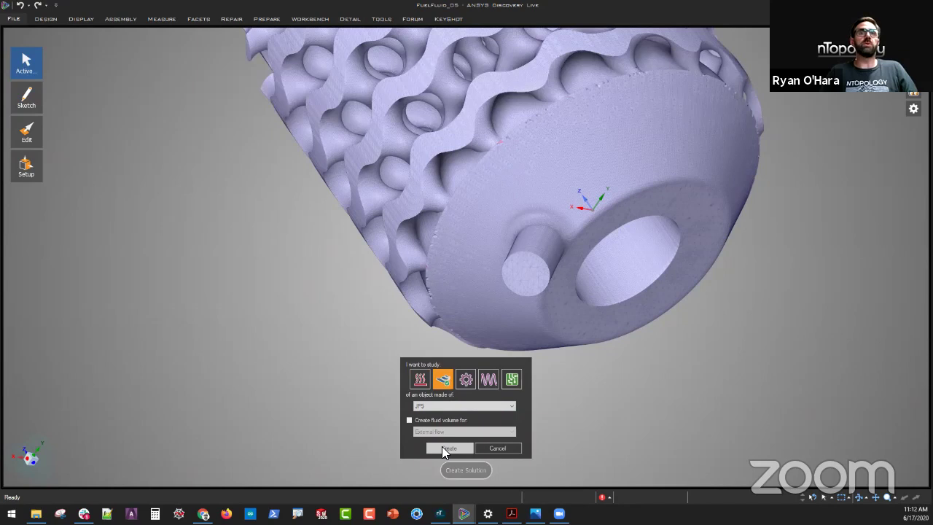
left_click(438, 448)
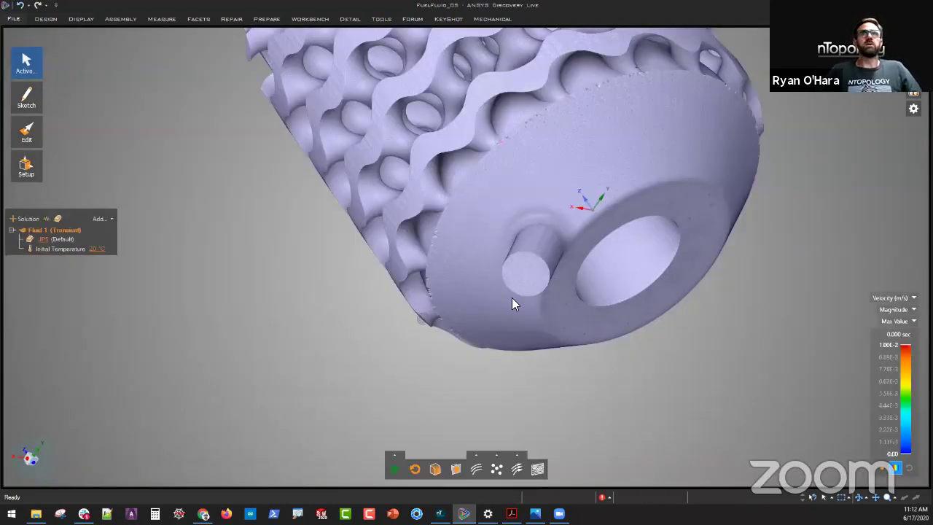
Add a mass flow inlet of 0.45 kg/s on the end face of the lower pipe.
left_click(523, 274)
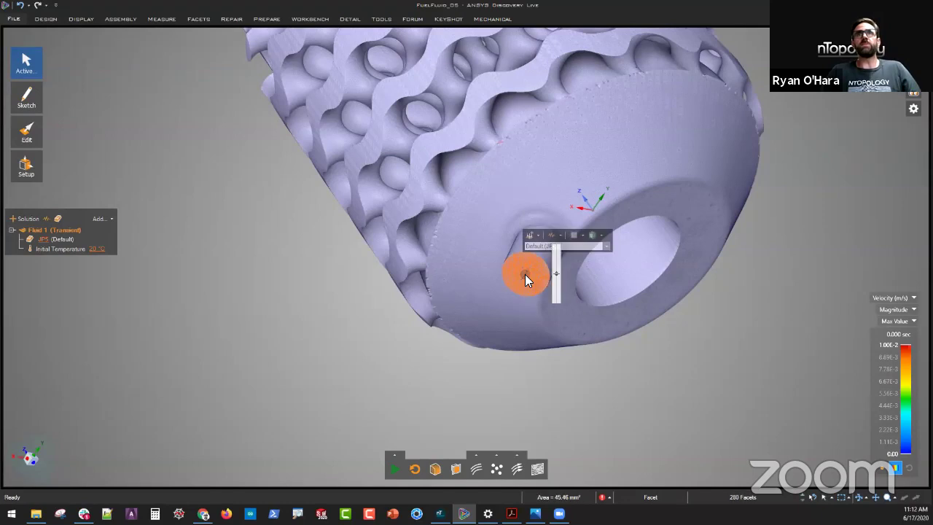
right_click(525, 274)
left_click(541, 253)
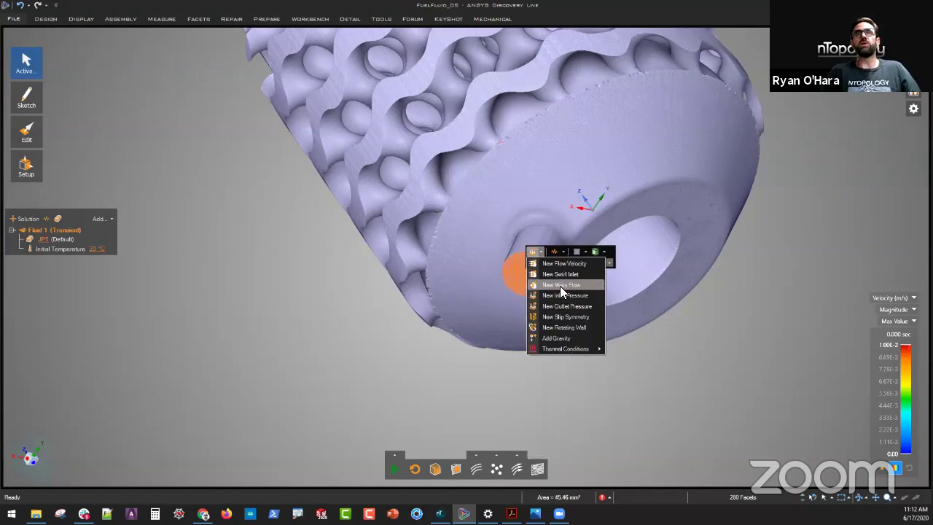
left_click(559, 286)
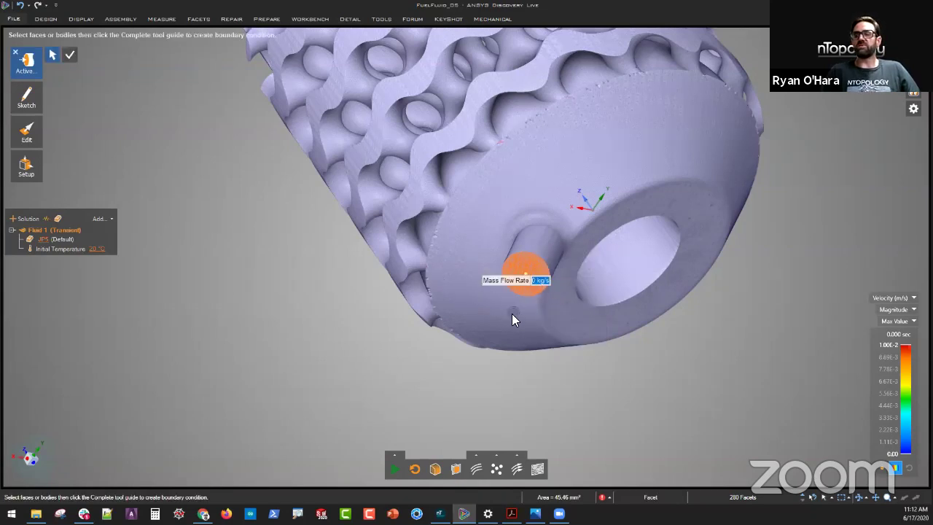
type("0.45")
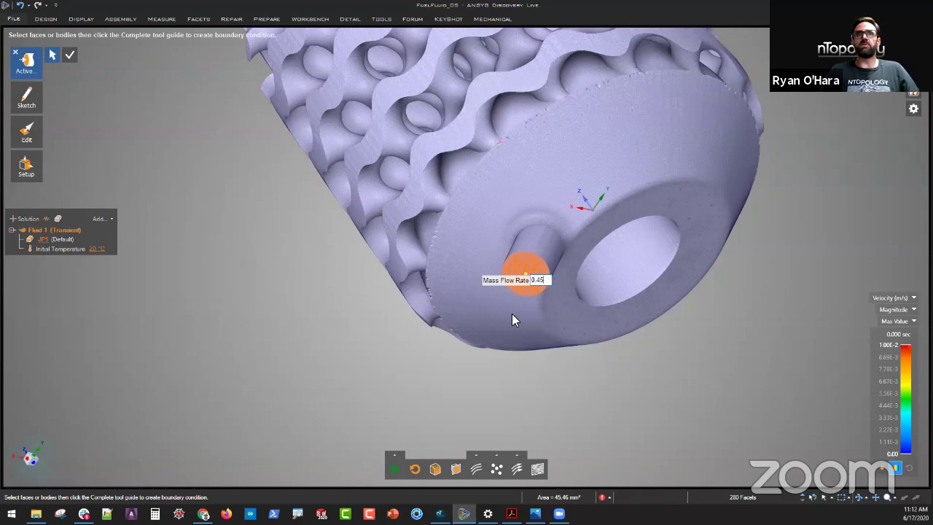
key("Return")
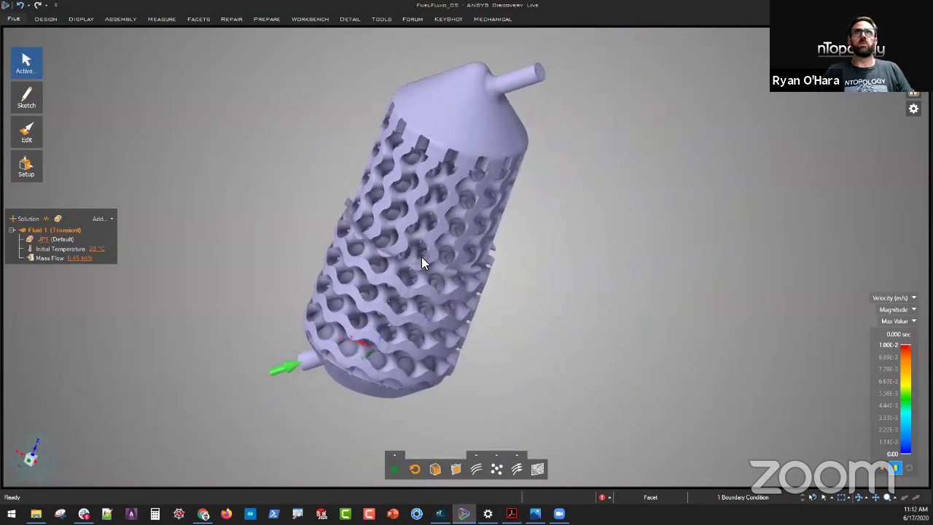
Add an outlet pressure of 0 MPa on the end face of the upper pipe.
scroll(526, 98, "up", 5)
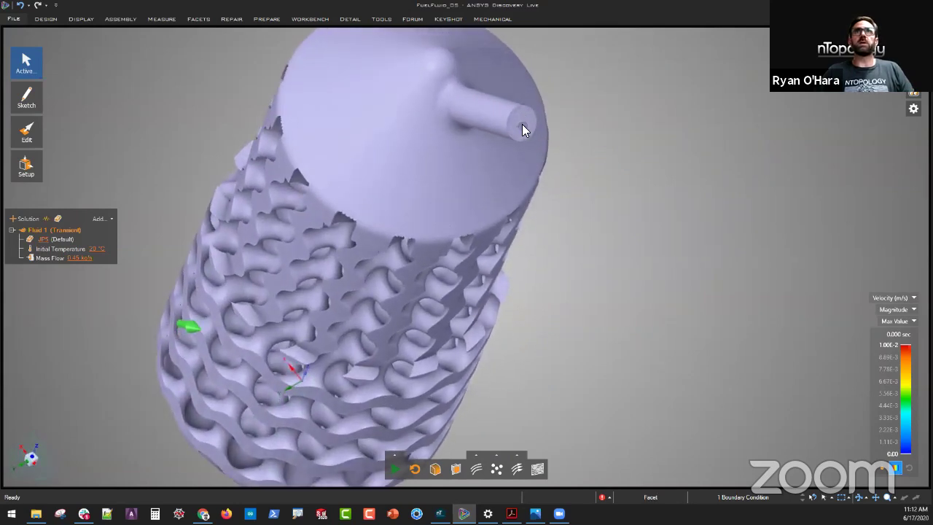
left_click(520, 124)
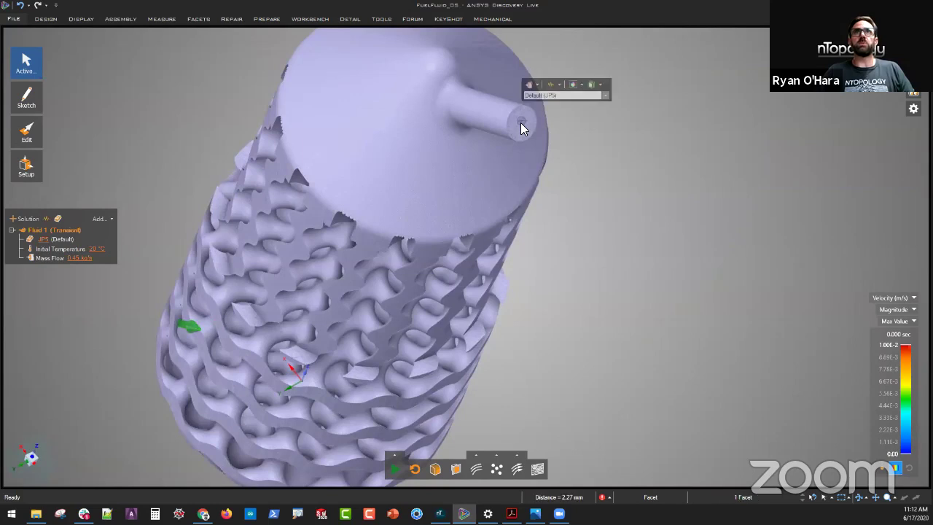
left_click(539, 85)
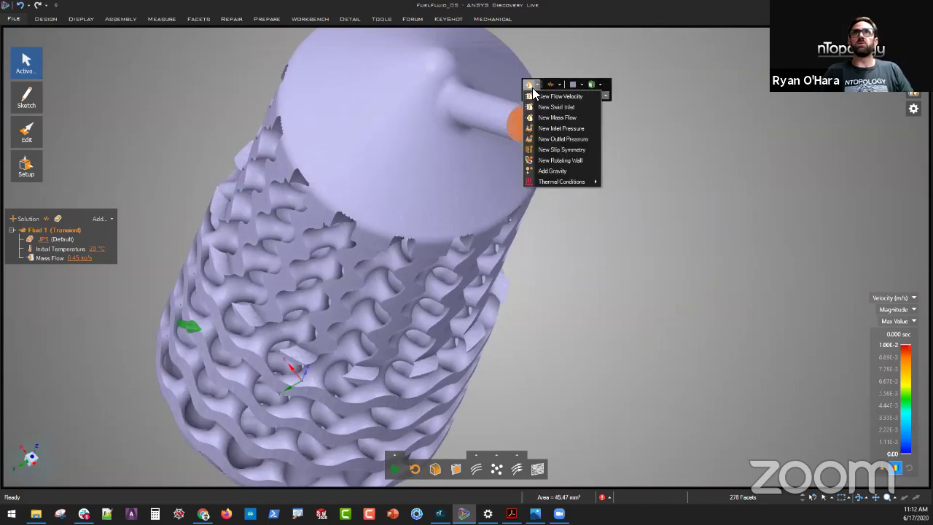
left_click(547, 128)
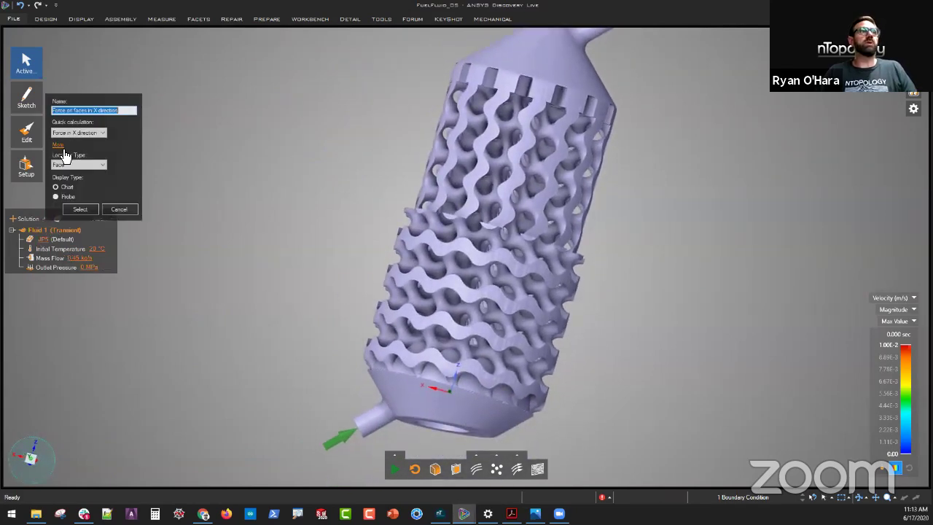
Create a Pressure Drop calculation between all inlets and outlets, displayed as a probe.
left_click(65, 134)
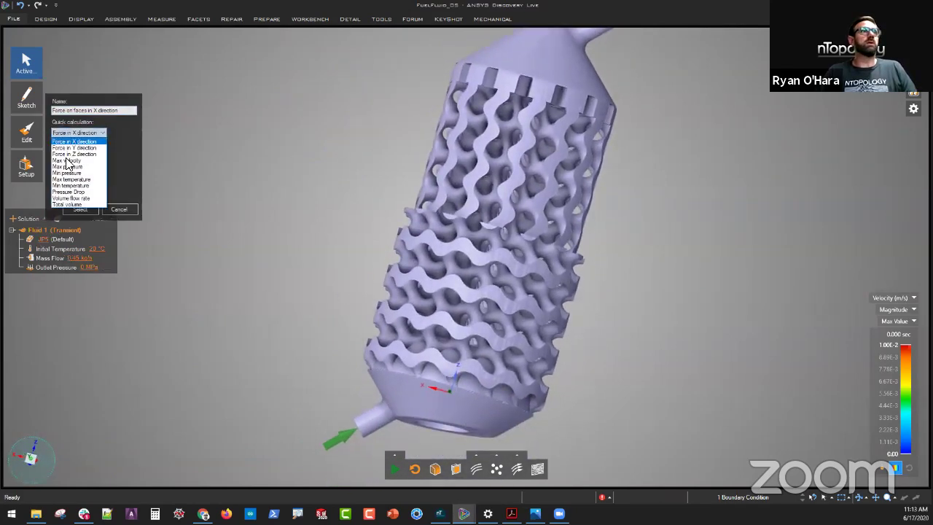
left_click(69, 185)
left_click(78, 209)
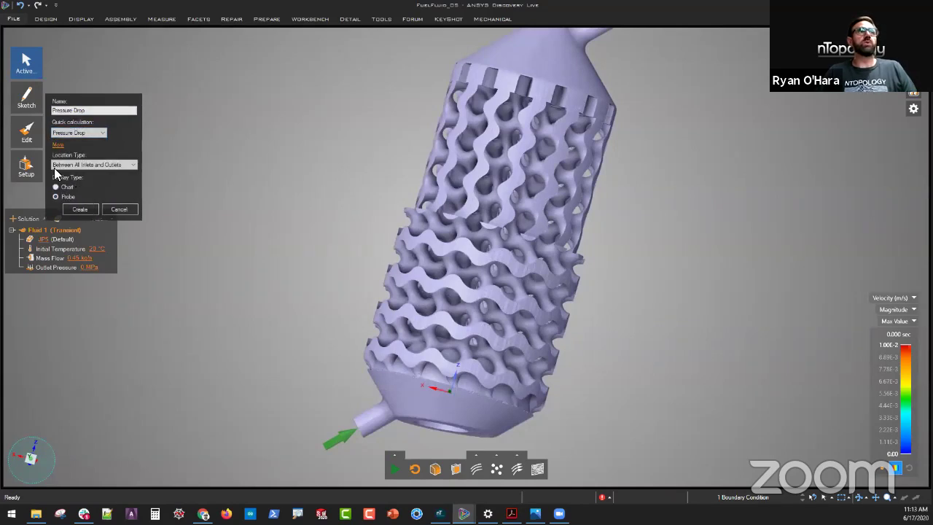
left_click(81, 210)
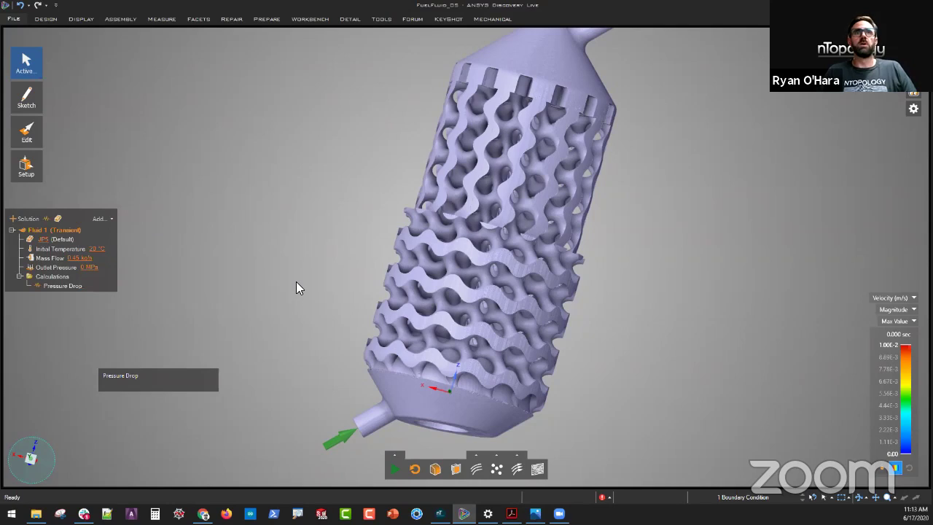
Run the fuel flow simulation and check the Pressure Drop probe.
middle_click_drag(379, 296, 379, 300)
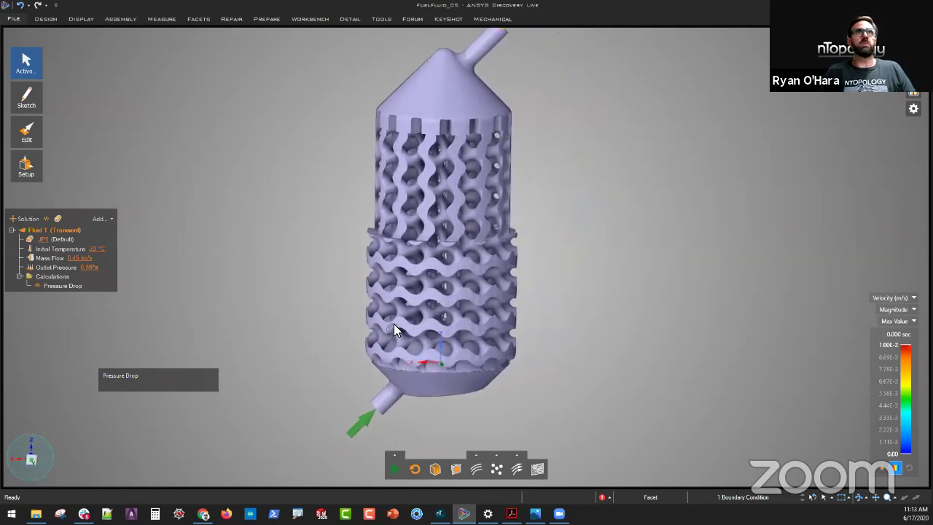
left_click(394, 468)
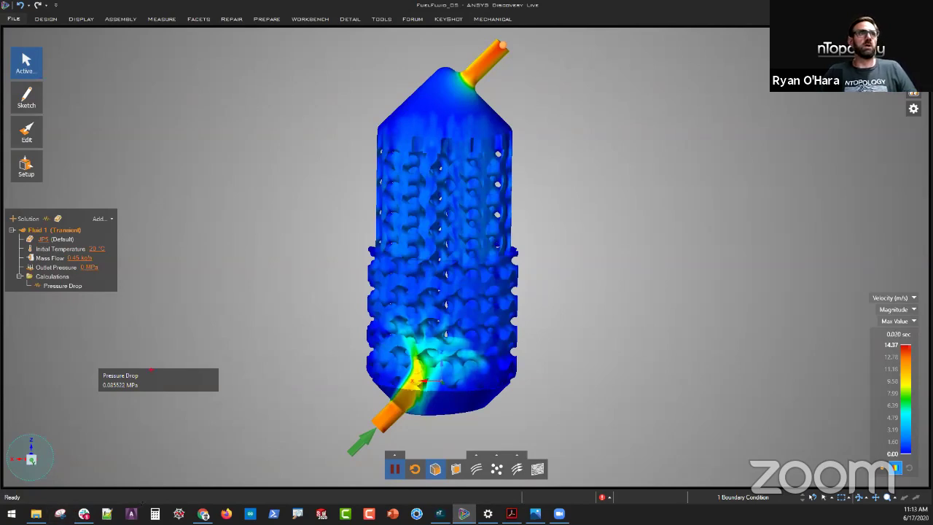
mouse_move(95, 357)
left_mouse_down()
mouse_move(265, 399)
mouse_move(125, 357)
left_mouse_up()
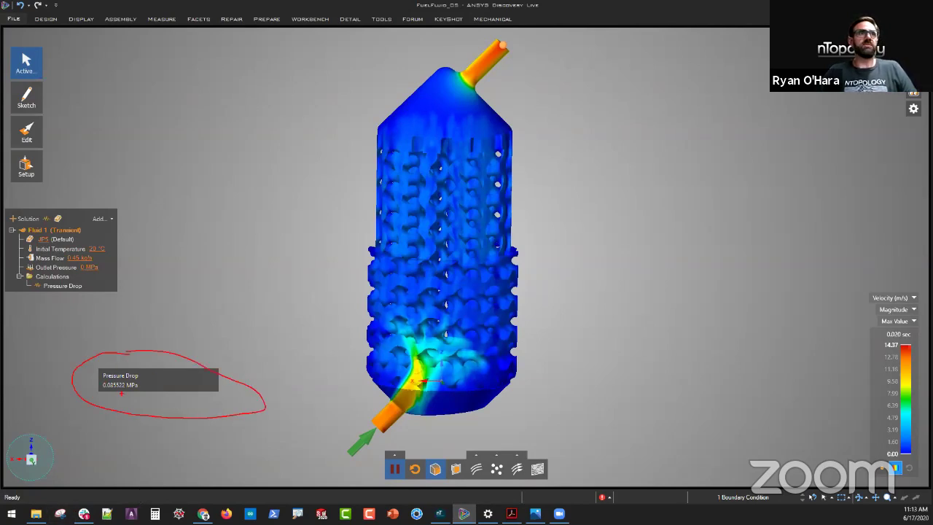
key("Escape")
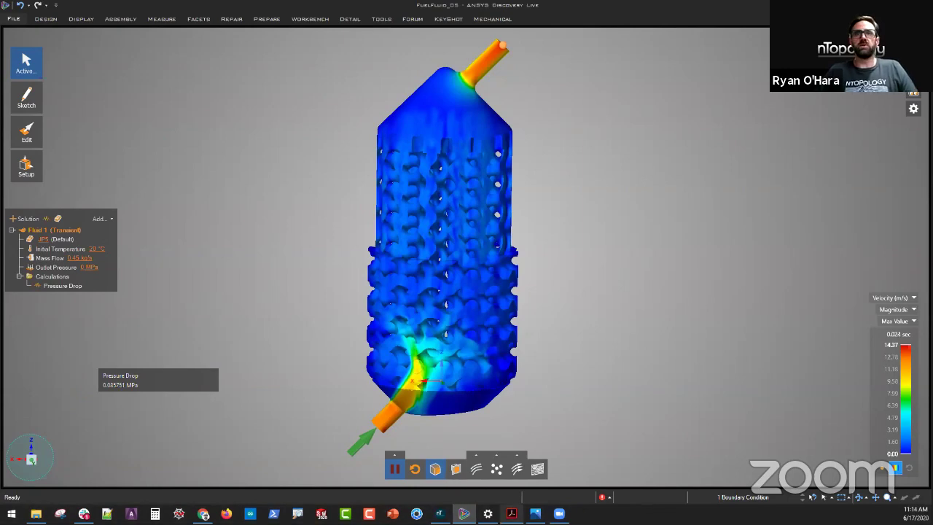
Switch to Photos, compare FullFuel-Image.PNG's flow and pressure drop at full screen, and return to ANSYS Discovery Live.
left_click(534, 513)
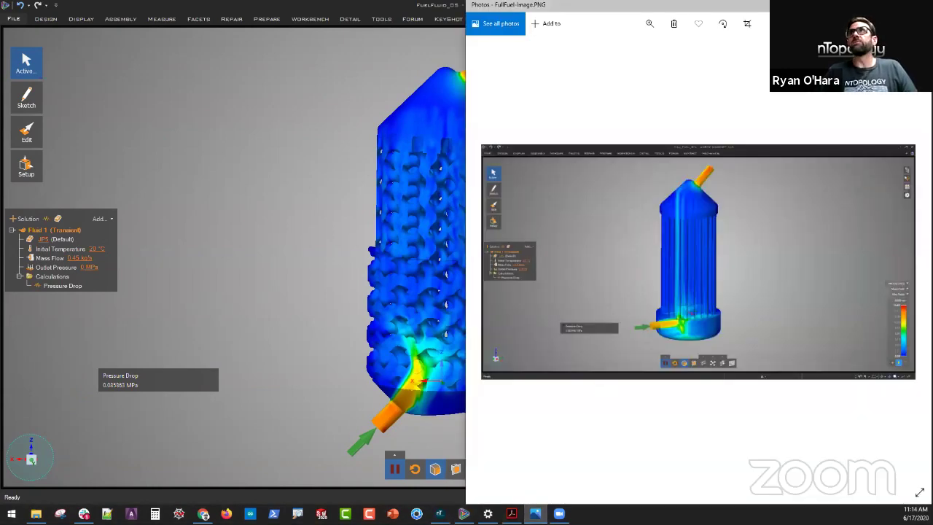
left_click(898, 5)
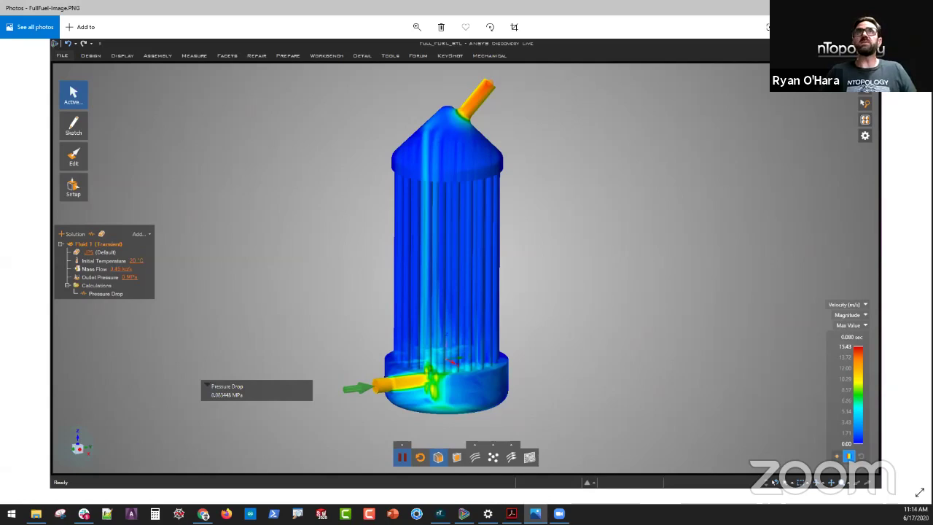
key("alt+Tab")
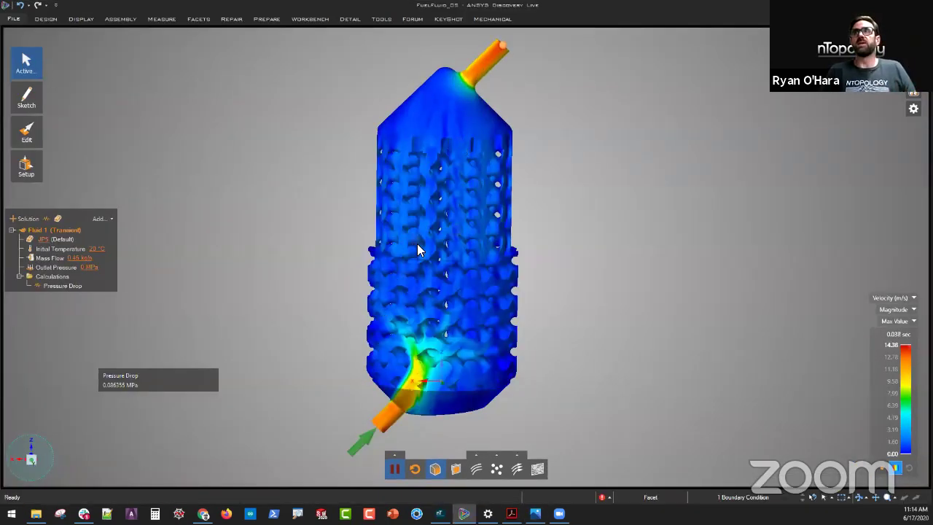
Display the fuel flow as particles, reduce the particle size, and examine the flow near the inlet.
left_click(496, 469)
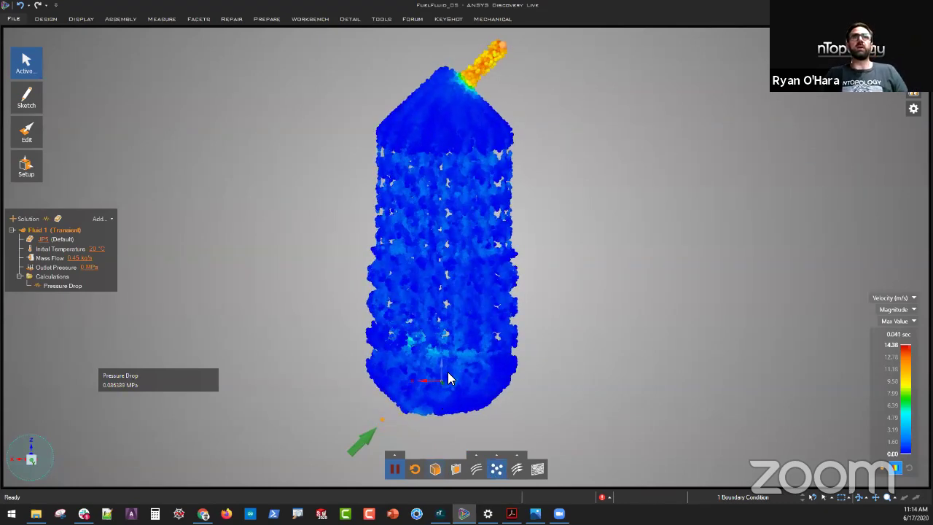
left_click(495, 455)
left_click_drag(441, 429, 406, 427)
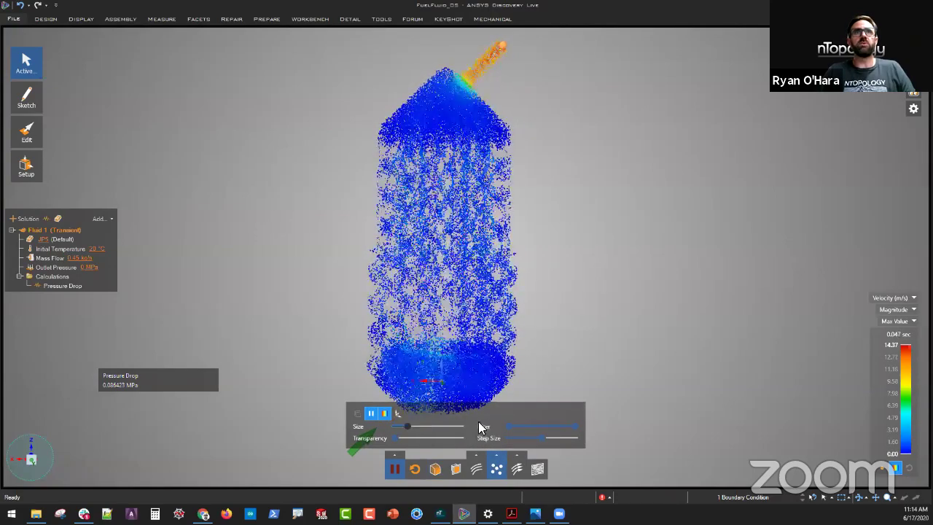
scroll(504, 382, "up", 2)
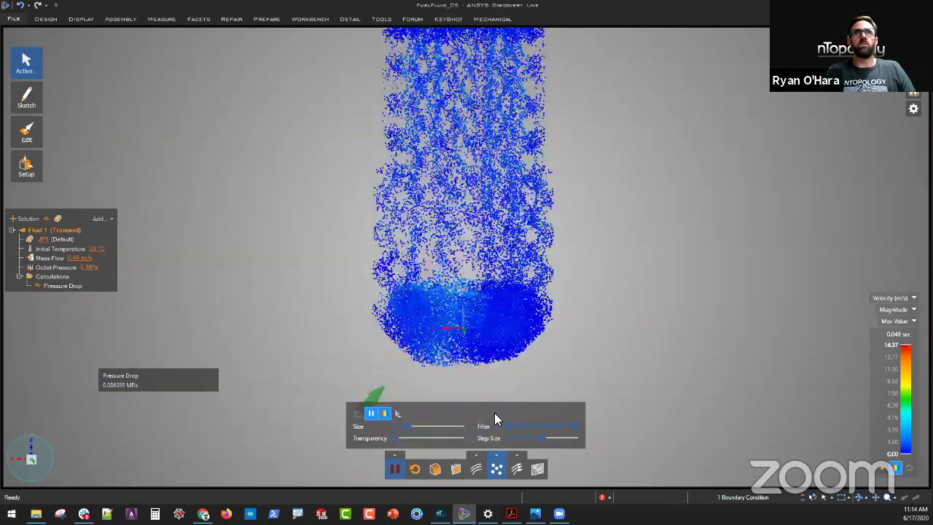
Show the velocity magnitude contours as an Iso-Surface and turn off the particle display.
scroll(483, 385, "up", 2)
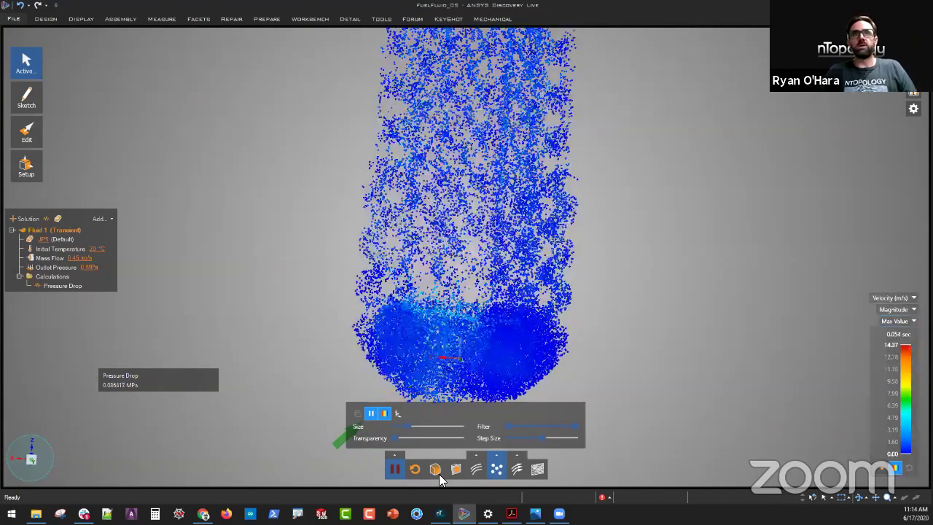
left_click(435, 471)
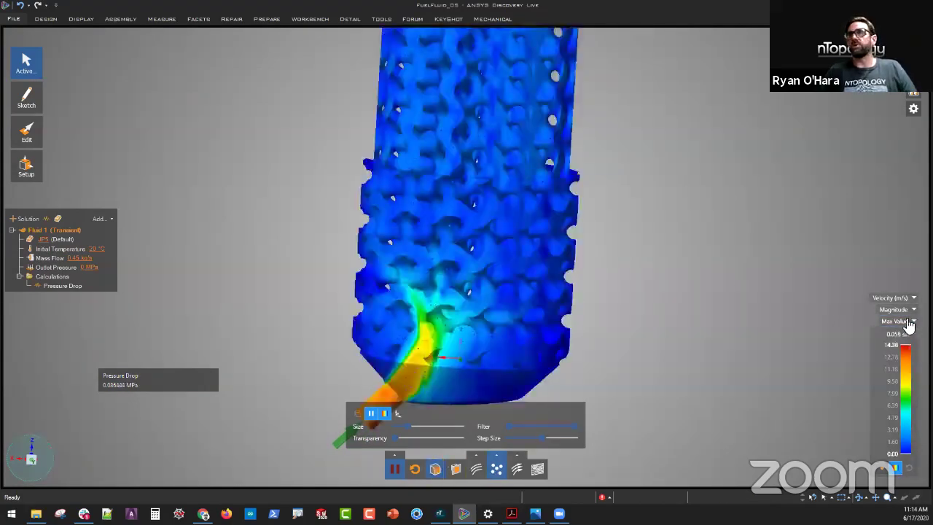
left_click(907, 311)
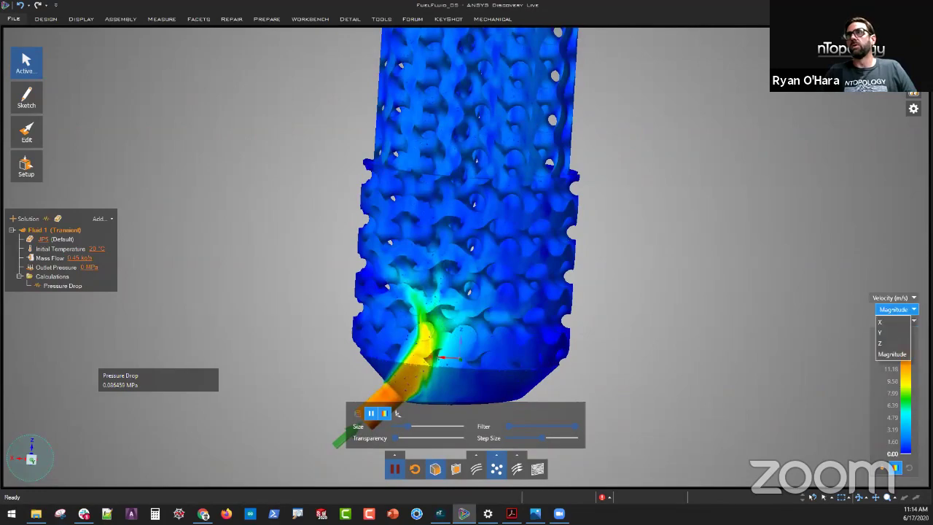
left_click(912, 321)
left_click(893, 366)
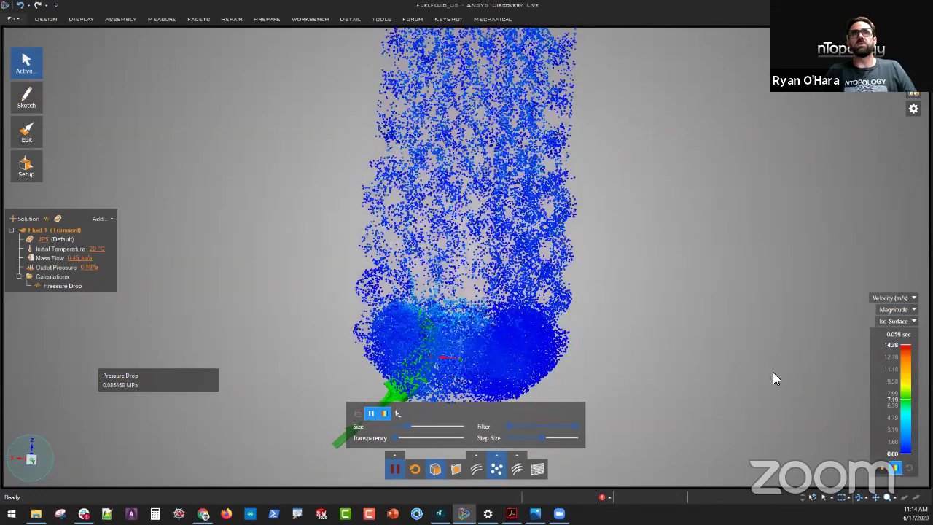
left_click(496, 469)
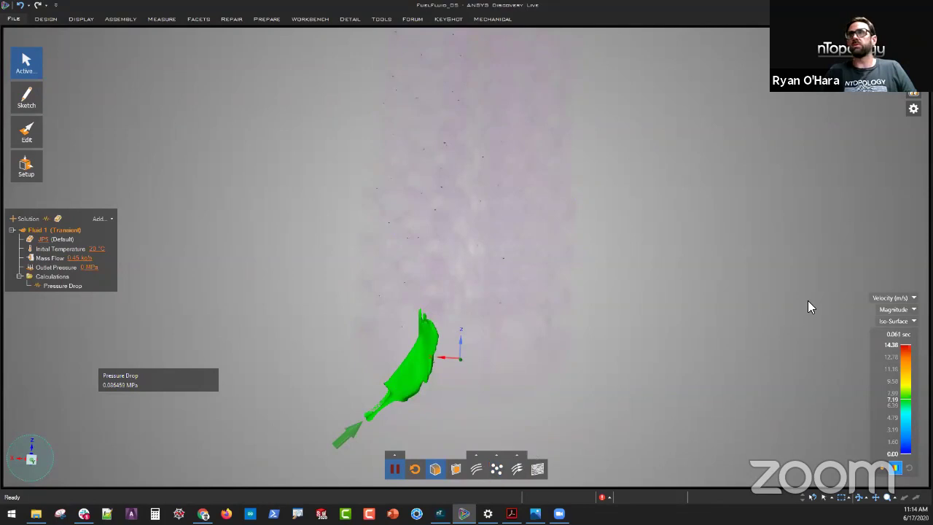
Show the velocity contours as an Inverse Surface and examine the flow around the inlet chamber from several angles.
left_click(897, 321)
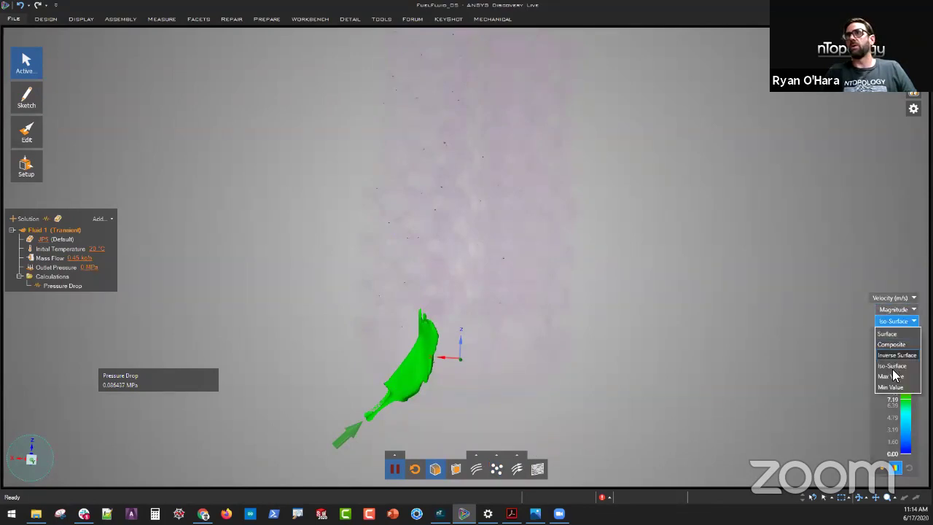
left_click(896, 355)
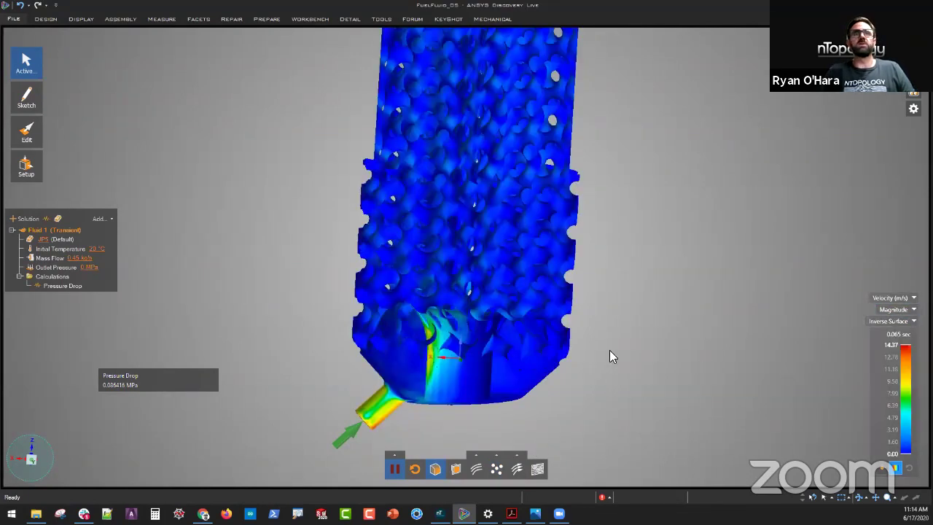
middle_click_drag(533, 376, 419, 422)
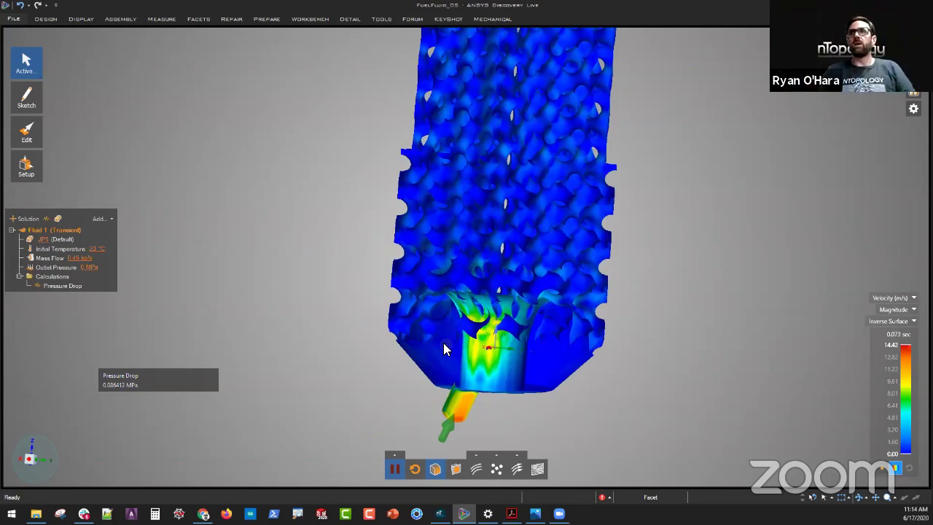
middle_click_drag(448, 354, 481, 353)
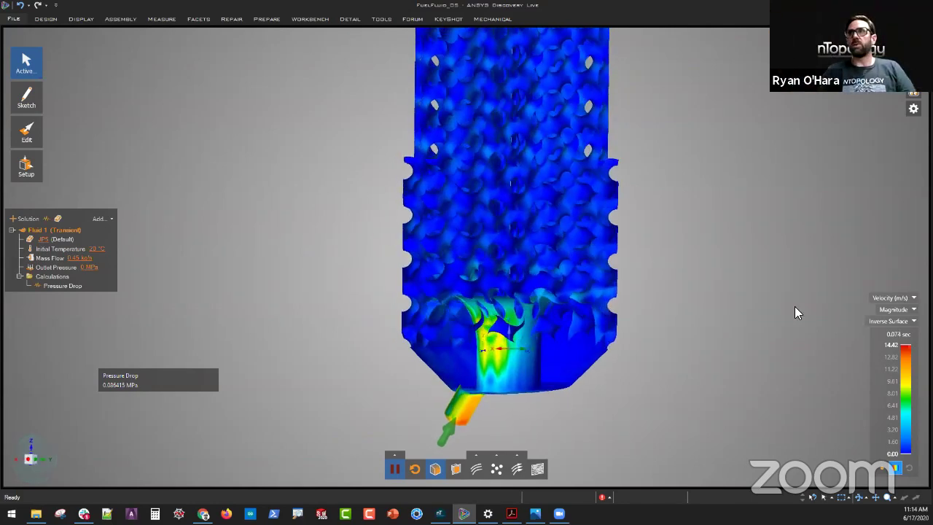
Show the velocity contours in Composite mode and examine the inlet jet and its spread into the gyroid channels.
left_click(888, 320)
left_click(884, 339)
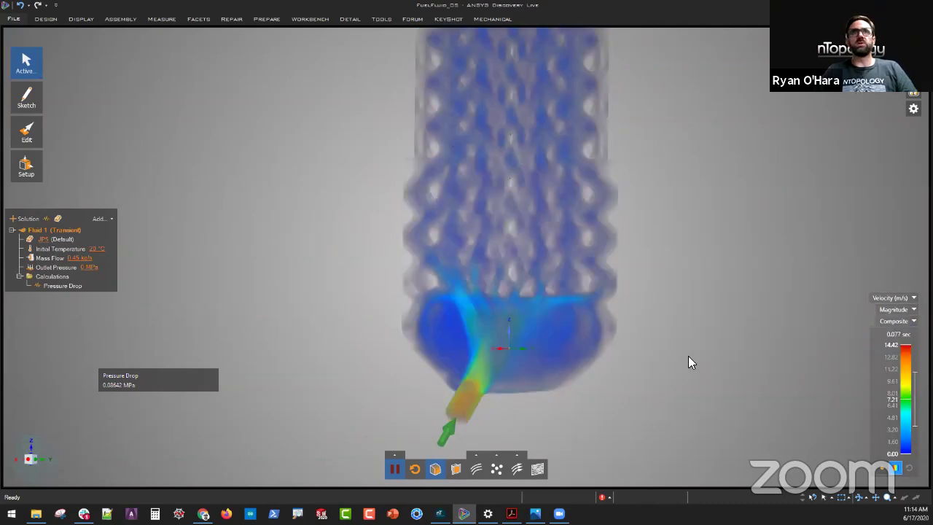
scroll(511, 363, "up", 5)
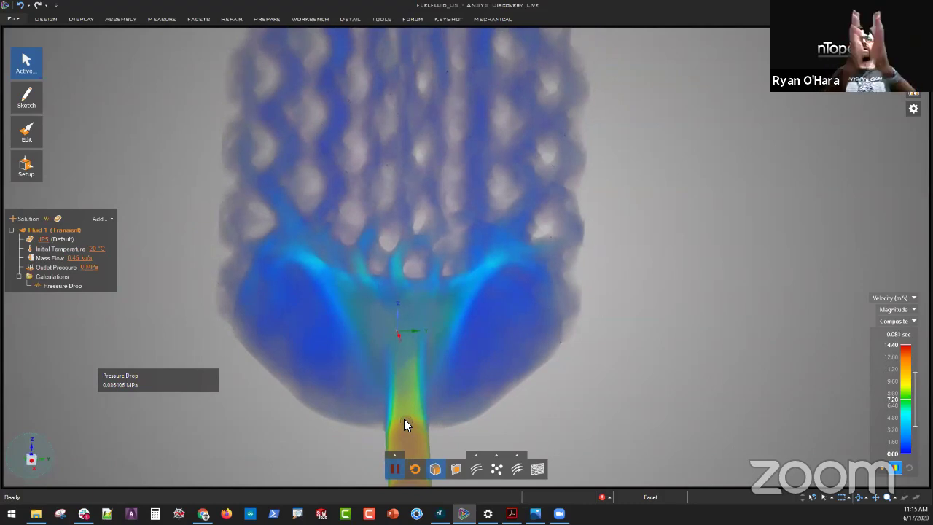
middle_click_drag(422, 379, 412, 337)
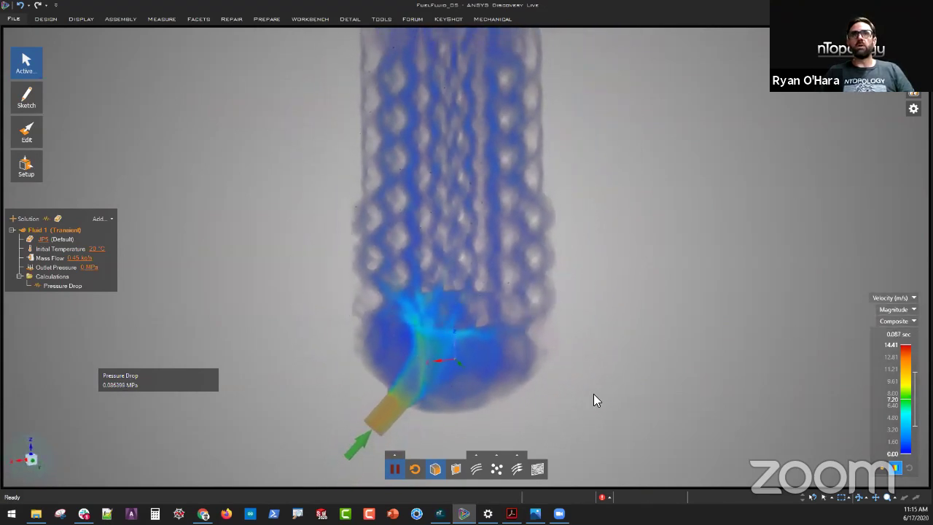
mouse_move(502, 359)
middle_mouse_down()
mouse_move(490, 356)
mouse_move(498, 364)
middle_mouse_up()
Hide the velocity contours and examine the slanted end of the fluid body beside the inlet.
left_click(431, 469)
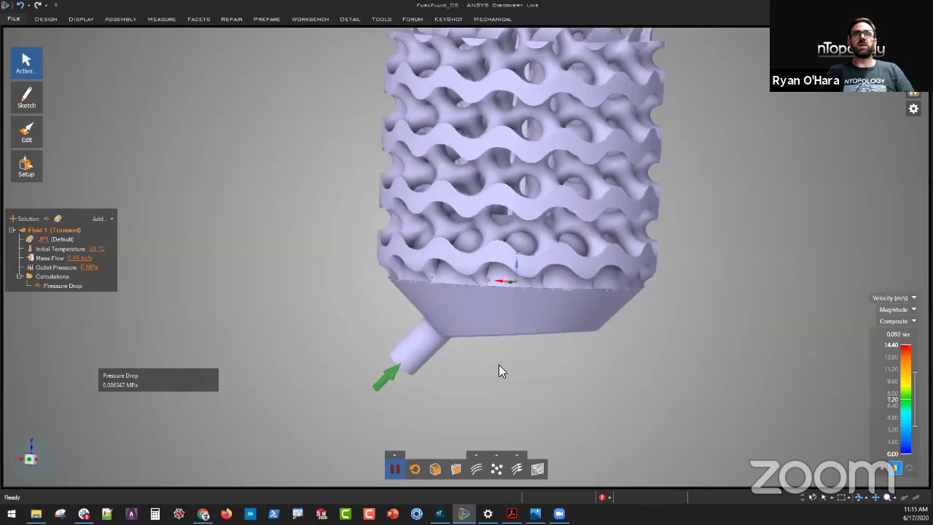
middle_click_drag(498, 364, 590, 345)
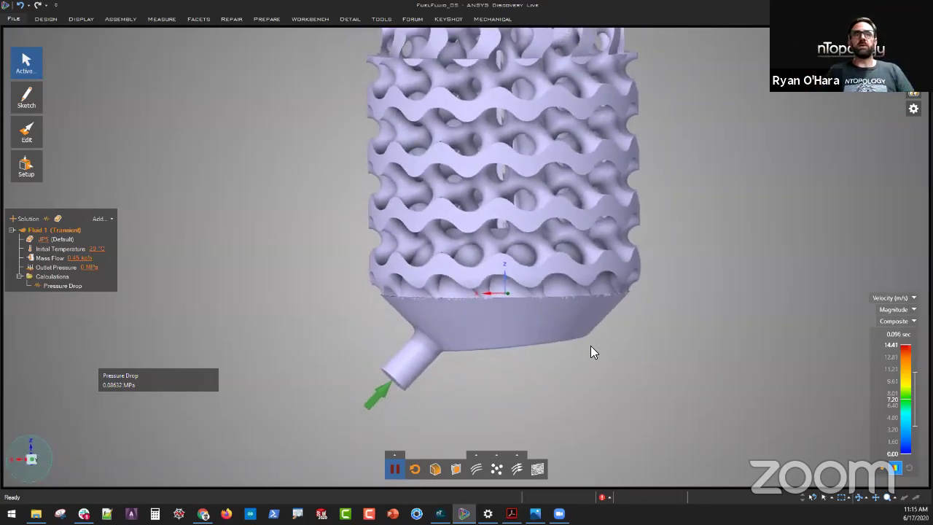
left_click_drag(594, 337, 447, 356)
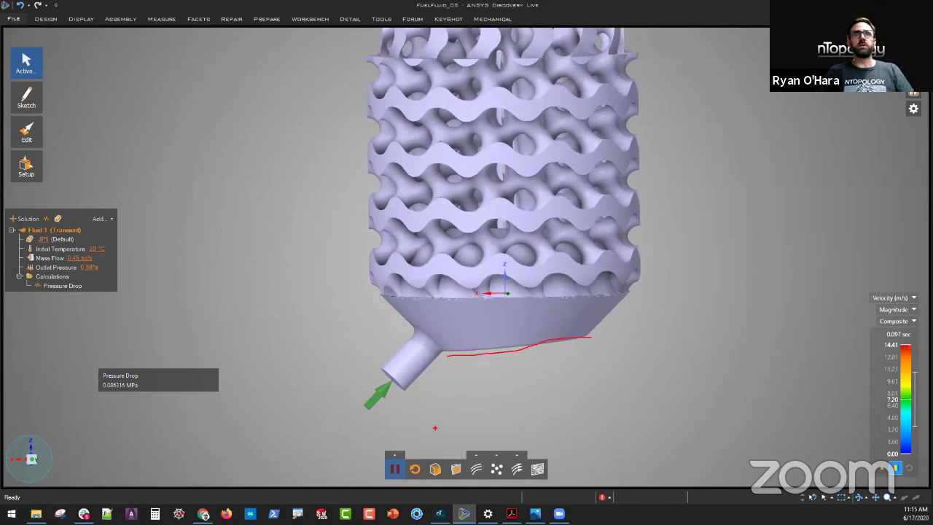
key("Escape")
scroll(508, 318, "down", 3)
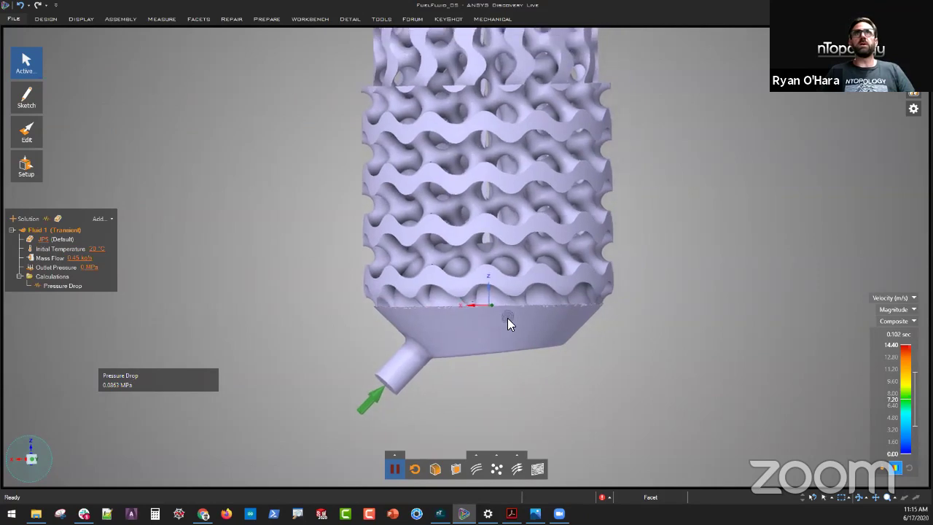
middle_click_drag(507, 318, 508, 323)
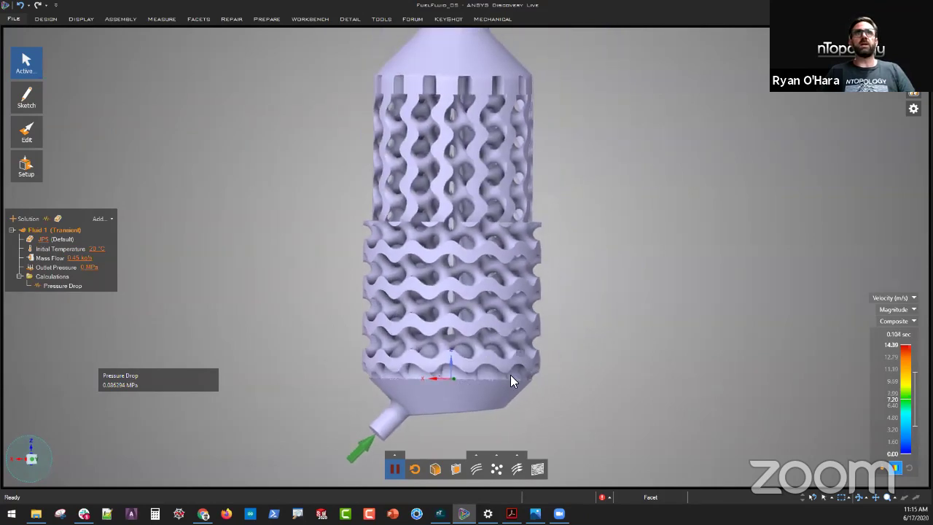
Turn the velocity contours back on and display them in Surface mode.
left_click(435, 469)
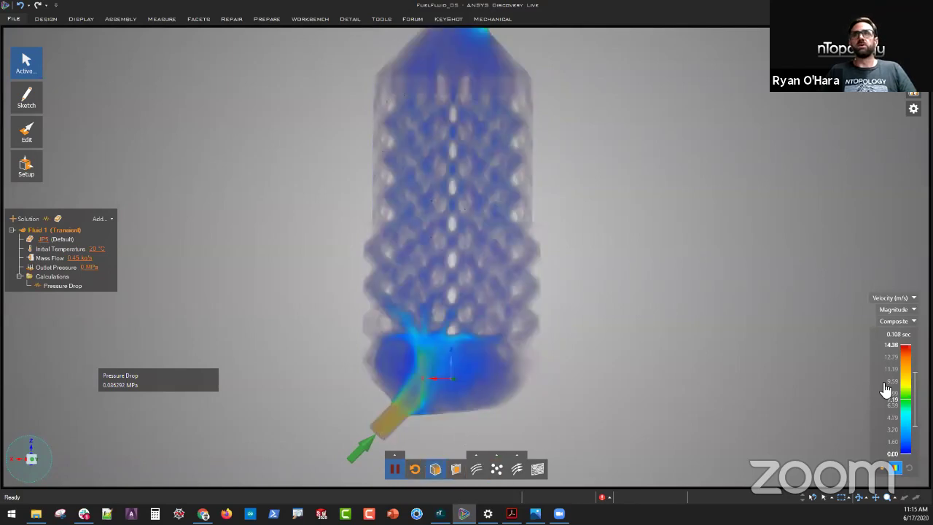
left_click(903, 322)
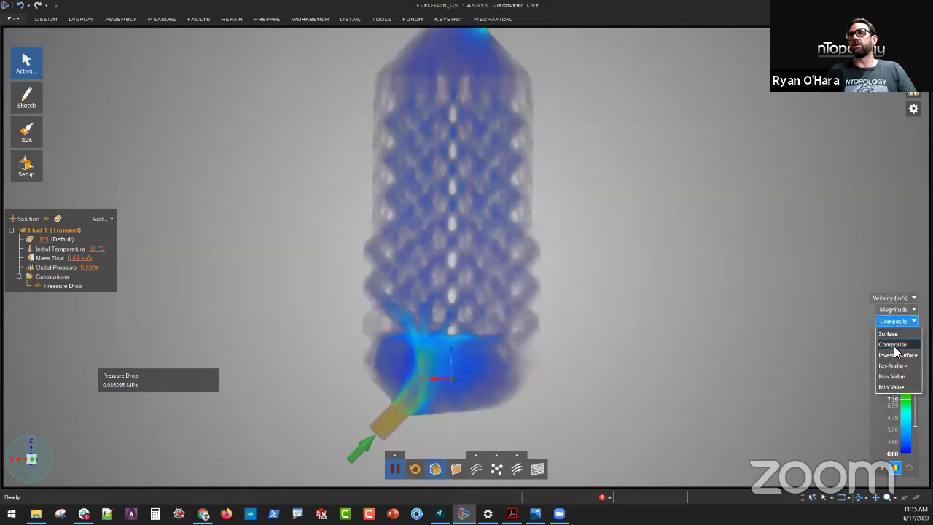
left_click(888, 333)
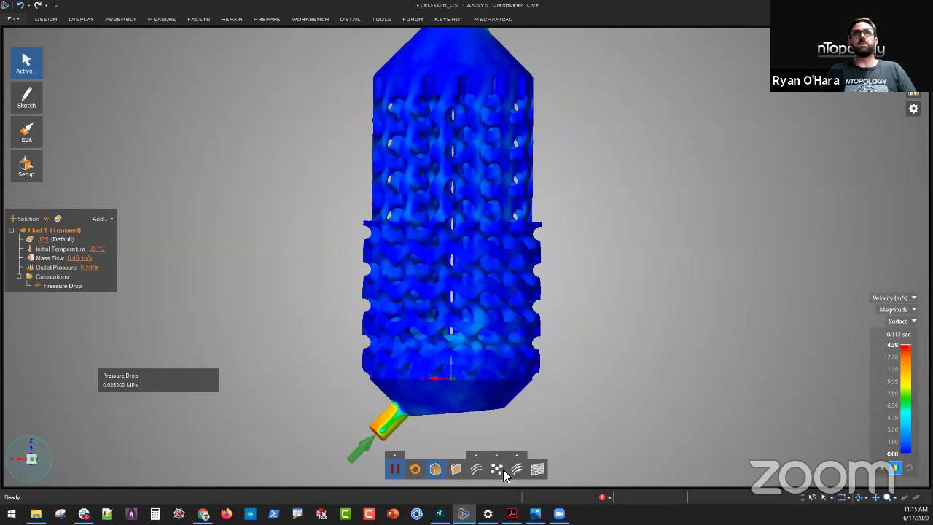
Replace the contours with a LIC section plane and reposition it to examine the flow off the inlet's centre plane.
left_click(536, 468)
middle_click_drag(479, 407, 438, 370)
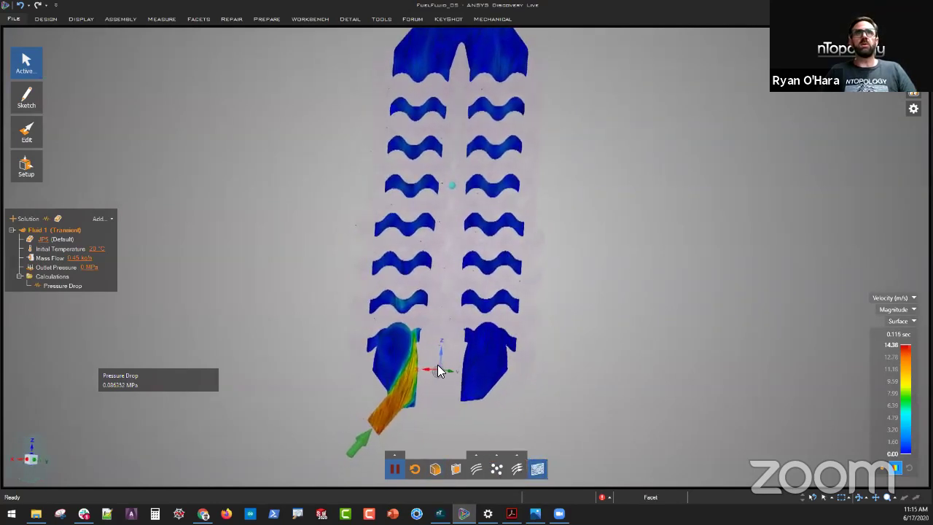
left_click(446, 186)
mouse_move(462, 186)
left_mouse_down()
mouse_move(419, 183)
mouse_move(462, 198)
mouse_move(475, 183)
mouse_move(481, 195)
mouse_move(422, 185)
mouse_move(482, 198)
left_mouse_up()
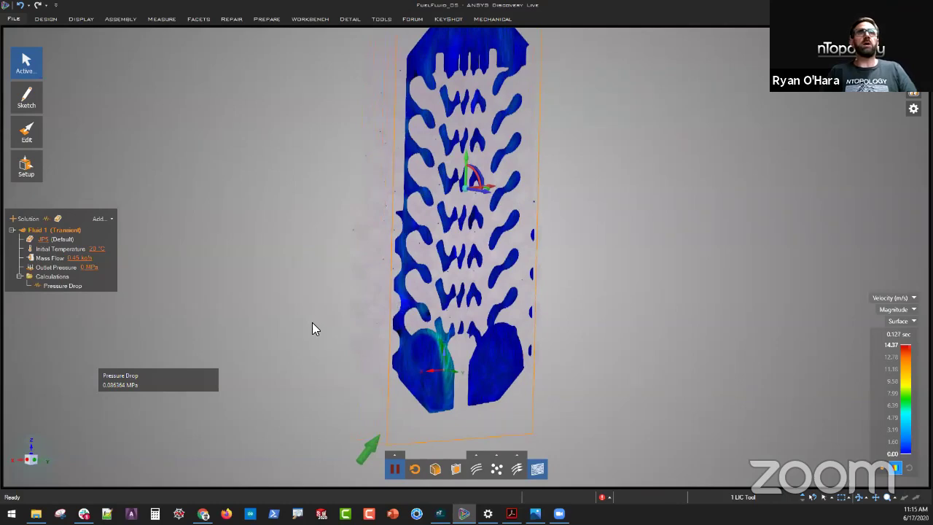
scroll(313, 320, "down", 3)
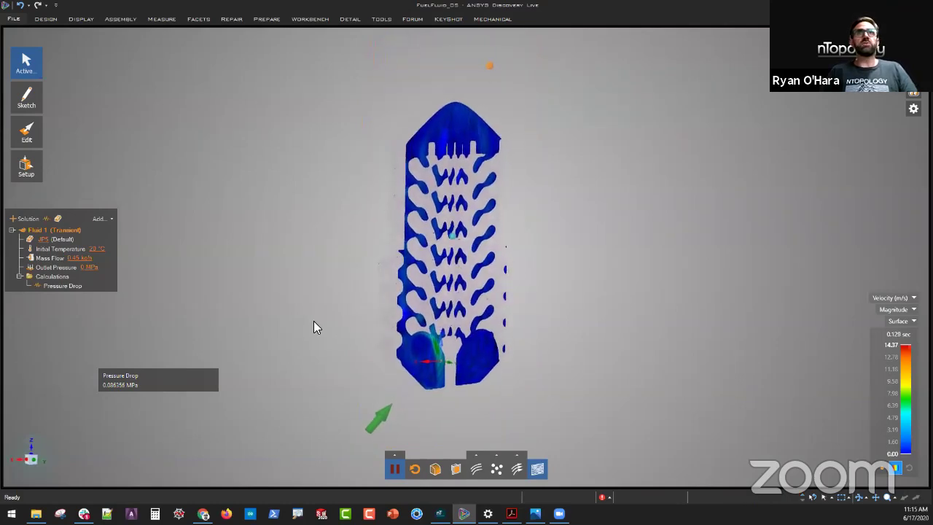
Switch to nTop Platform, inspect the variable gyroid heat sink up close, and return to ANSYS Discovery Live.
left_click(439, 513)
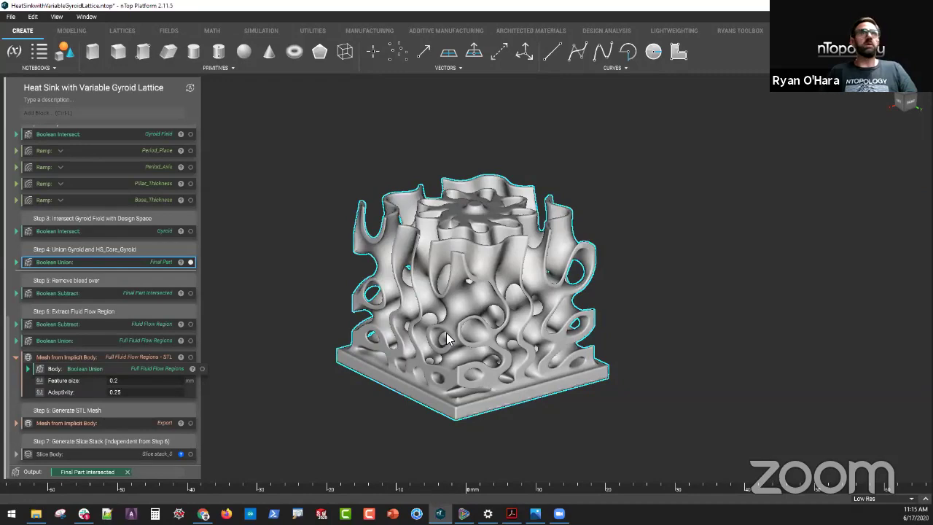
scroll(396, 322, "up", 3)
right_click_drag(250, 294, 293, 314)
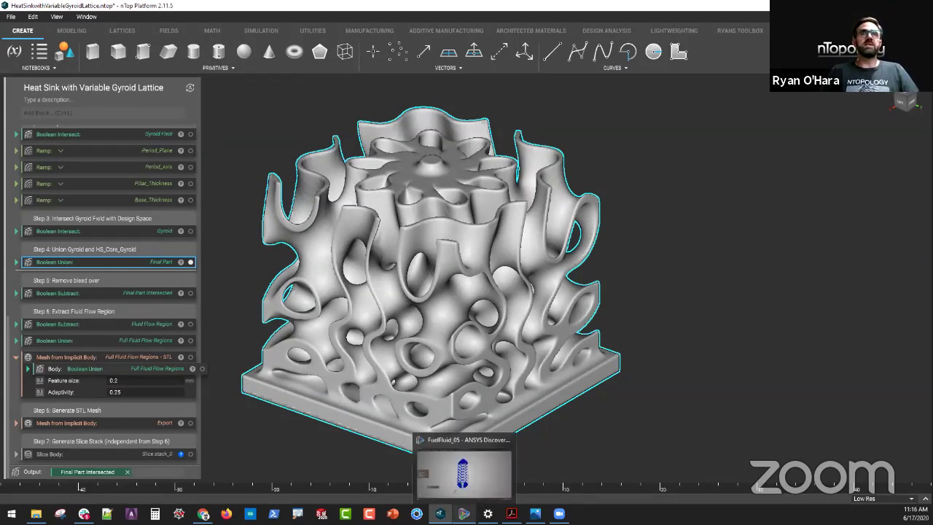
left_click(463, 513)
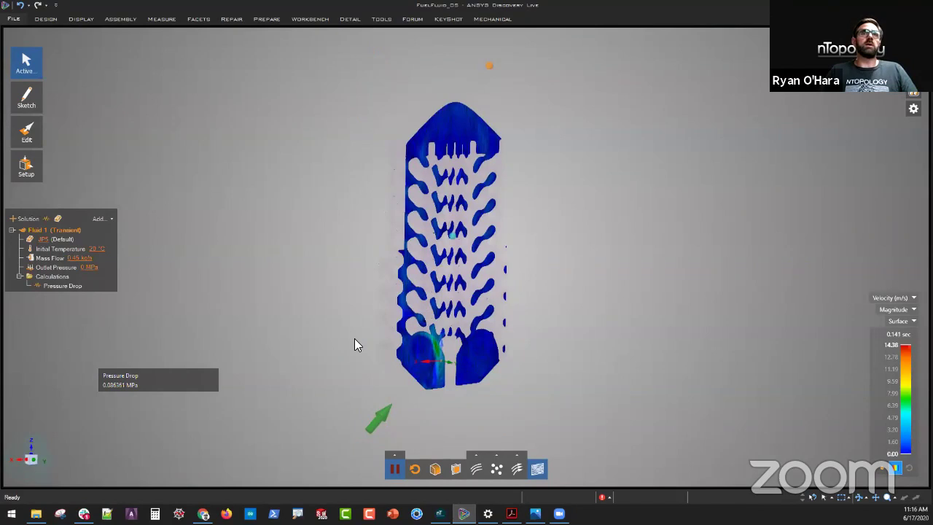
Reposition the LIC section plane so that it cuts through both the inlet and outlet pipes.
middle_click_drag(419, 252, 337, 280)
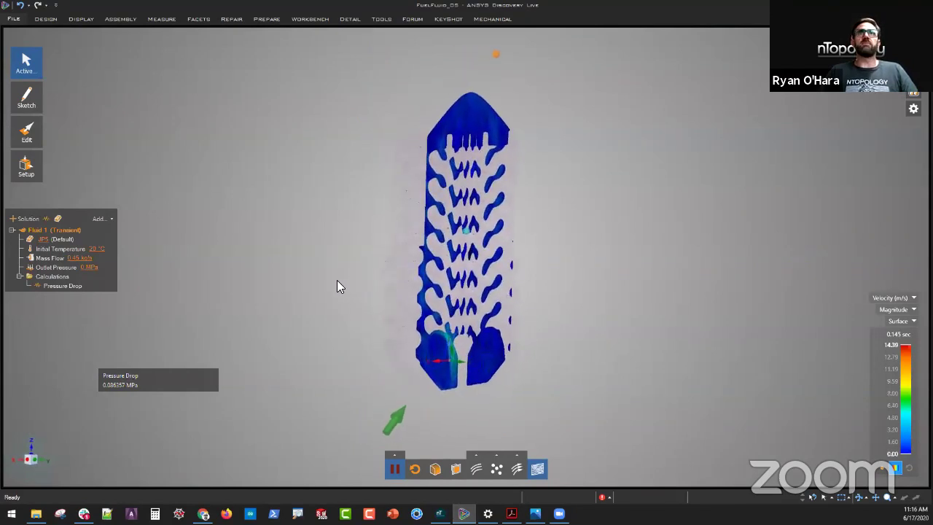
left_click(470, 232)
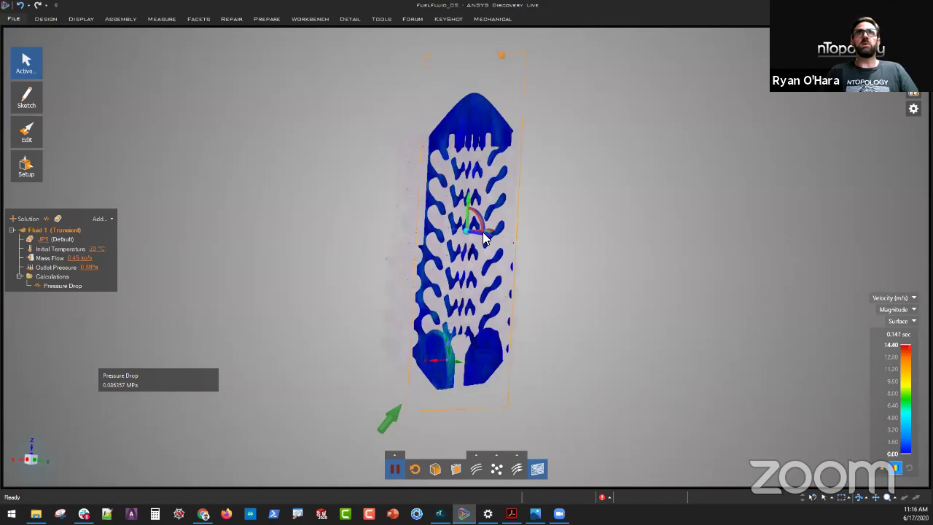
mouse_move(484, 232)
left_mouse_down()
mouse_move(455, 228)
mouse_move(468, 232)
left_mouse_up()
mouse_move(404, 284)
middle_mouse_down()
mouse_move(370, 312)
mouse_move(404, 282)
middle_mouse_up()
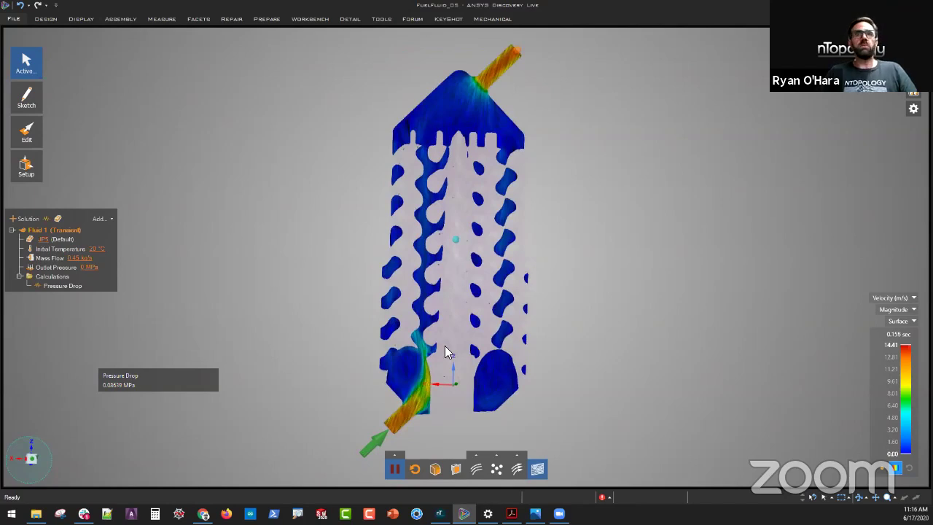
Switch to nTop Platform and bring up the heat sink with variable gyroid lattice.
mouse_move(535, 513)
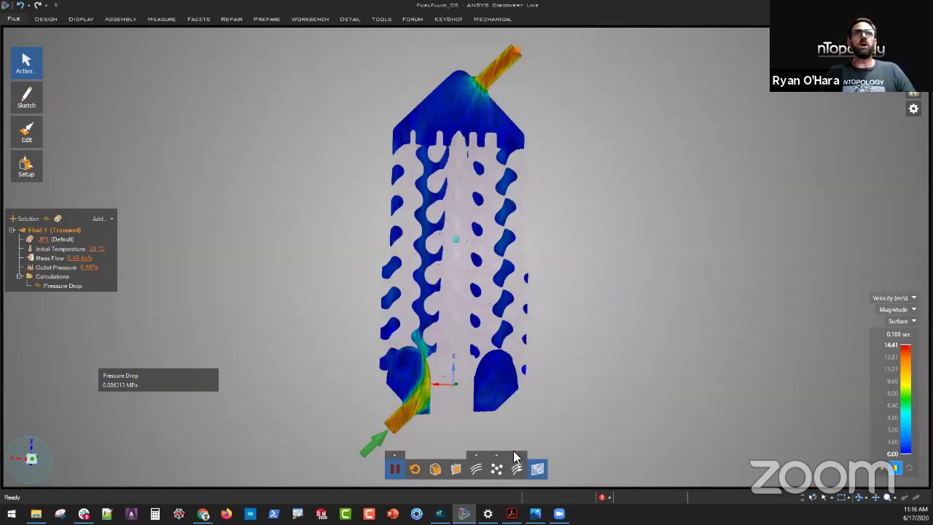
left_click(439, 513)
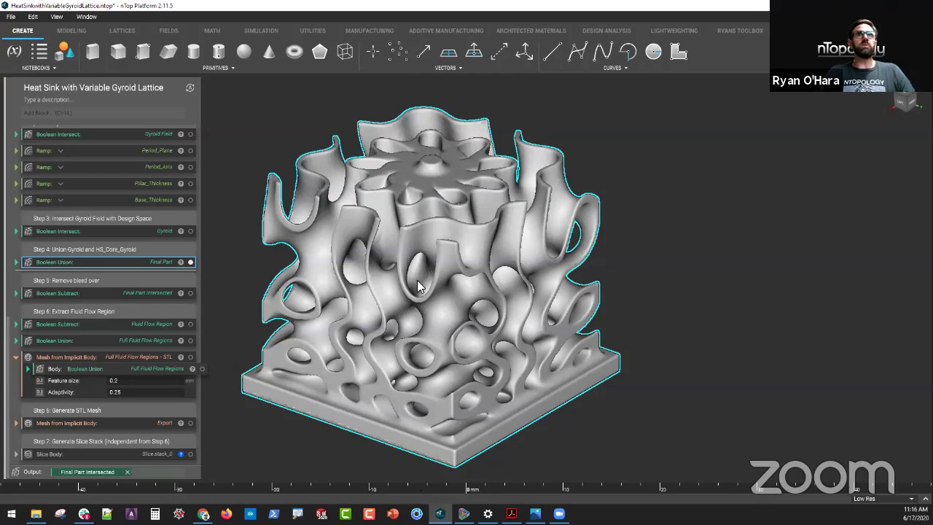